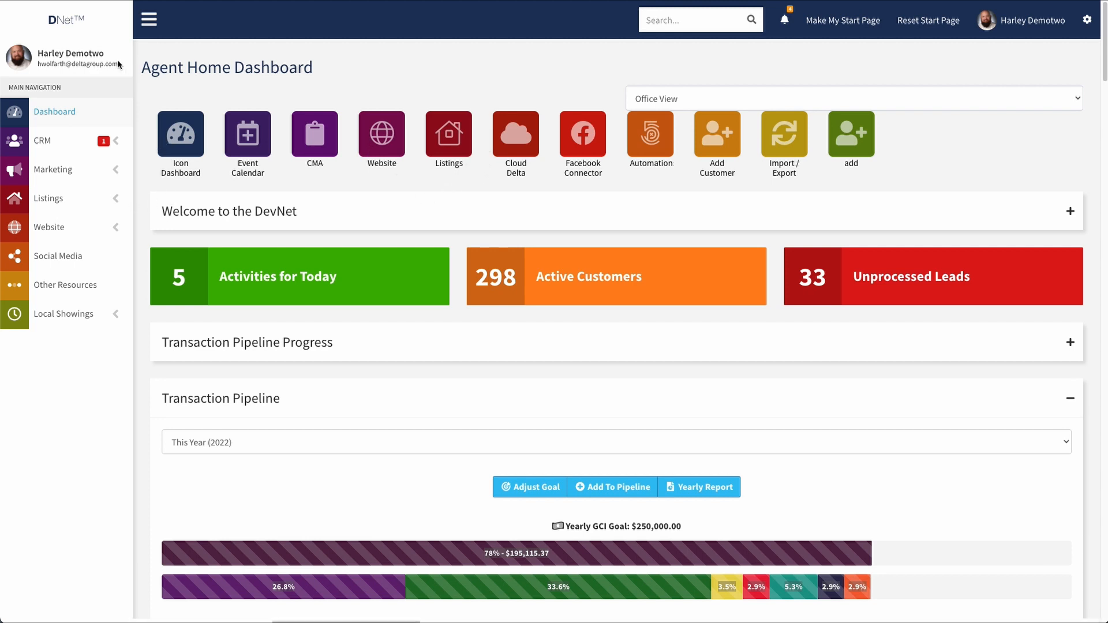
Step: Open the Blog System page in the Marketing section
click(115, 170)
click(27, 351)
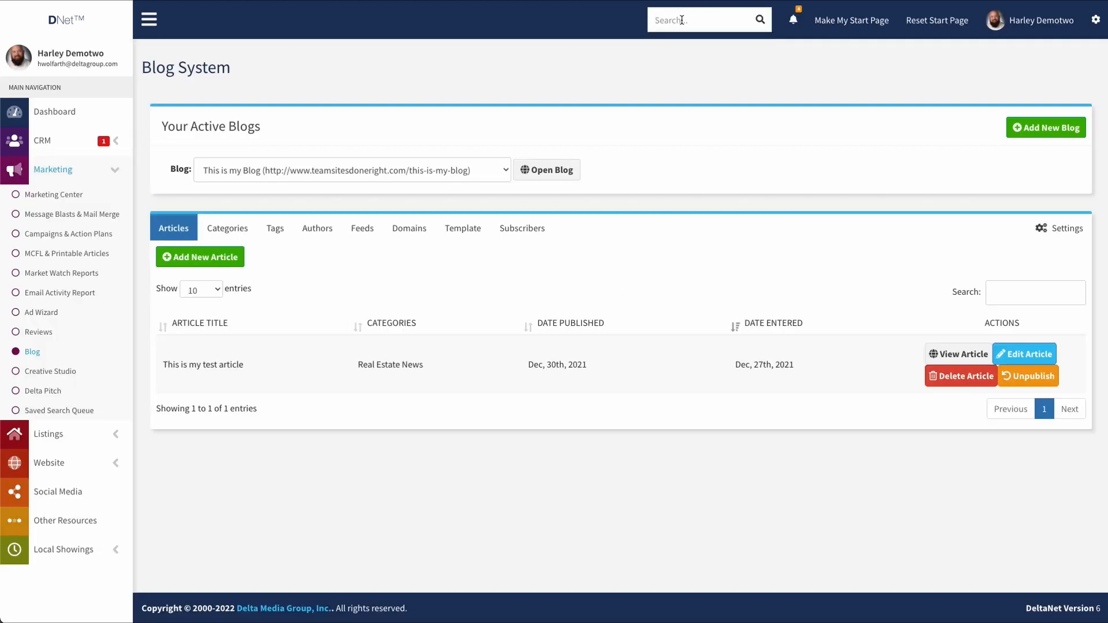
Step: Search the whole site for "blog" to see the related navigation entries, and clear the search
click(681, 20)
text(blog)
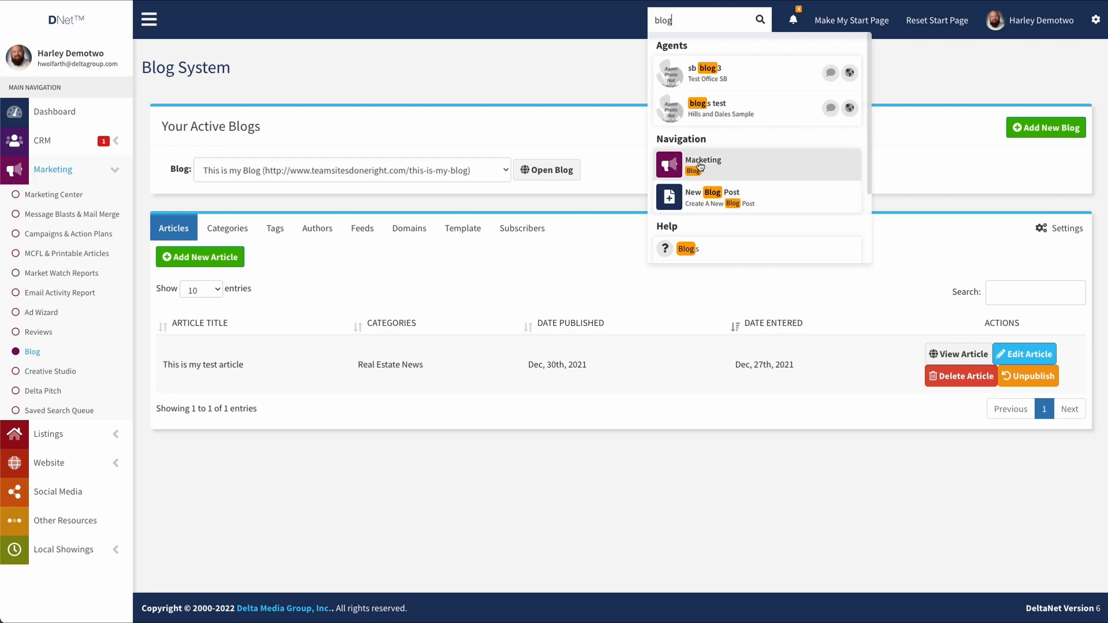
double_click(664, 23)
key(BackSpace)
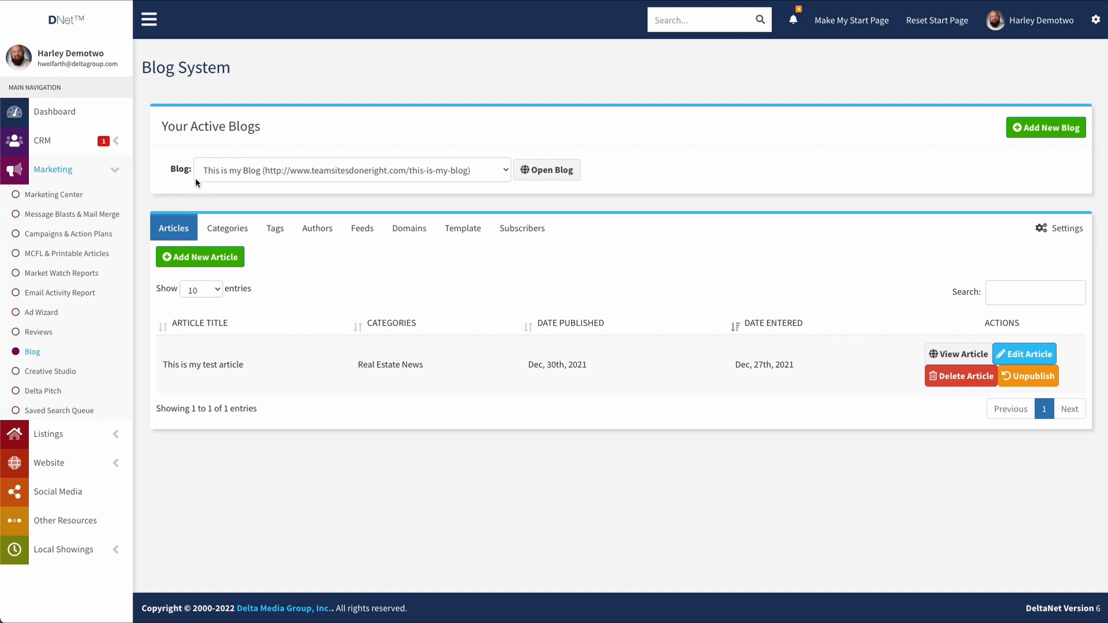
Step: Switch the active blog to Tech Tuesday Blog, view the agent's personal blog for comparison, and return to Tech Tuesday Blog
click(472, 178)
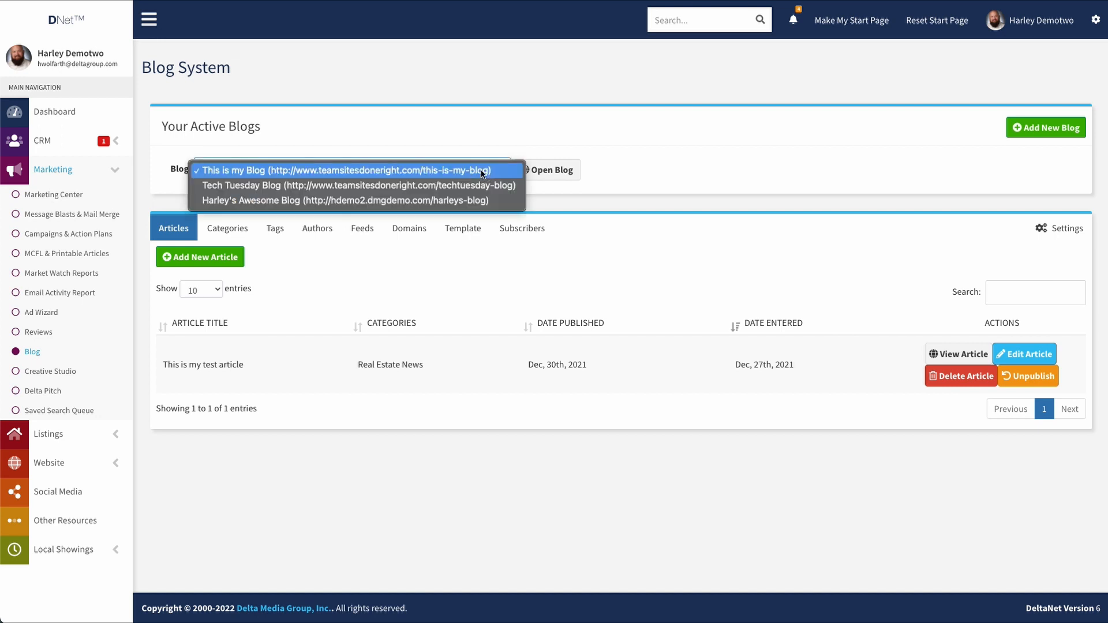
click(473, 183)
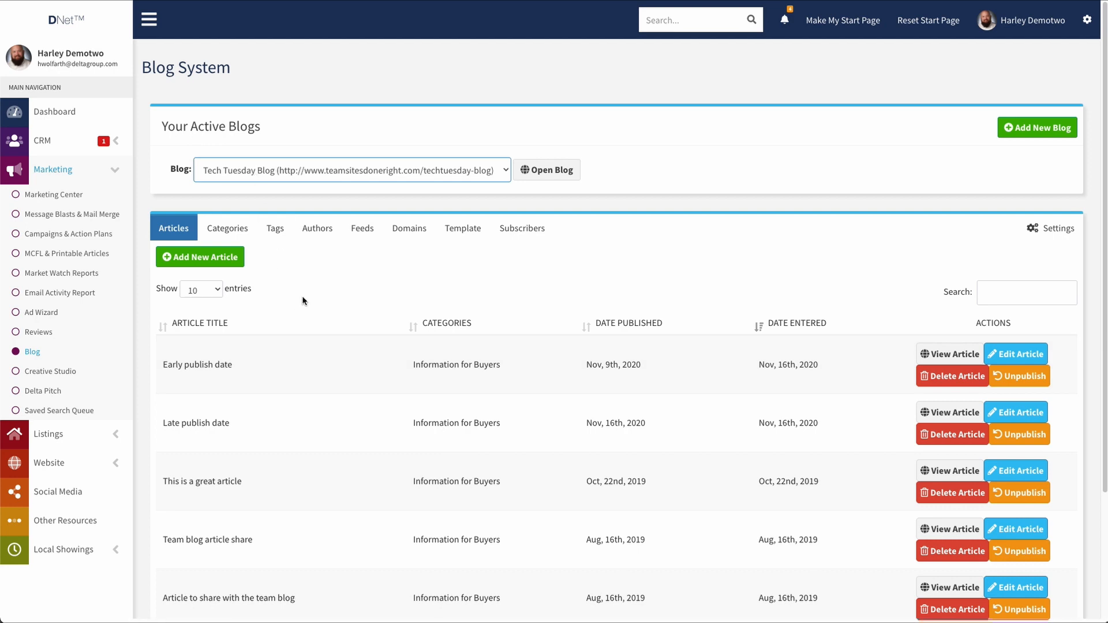
click(374, 172)
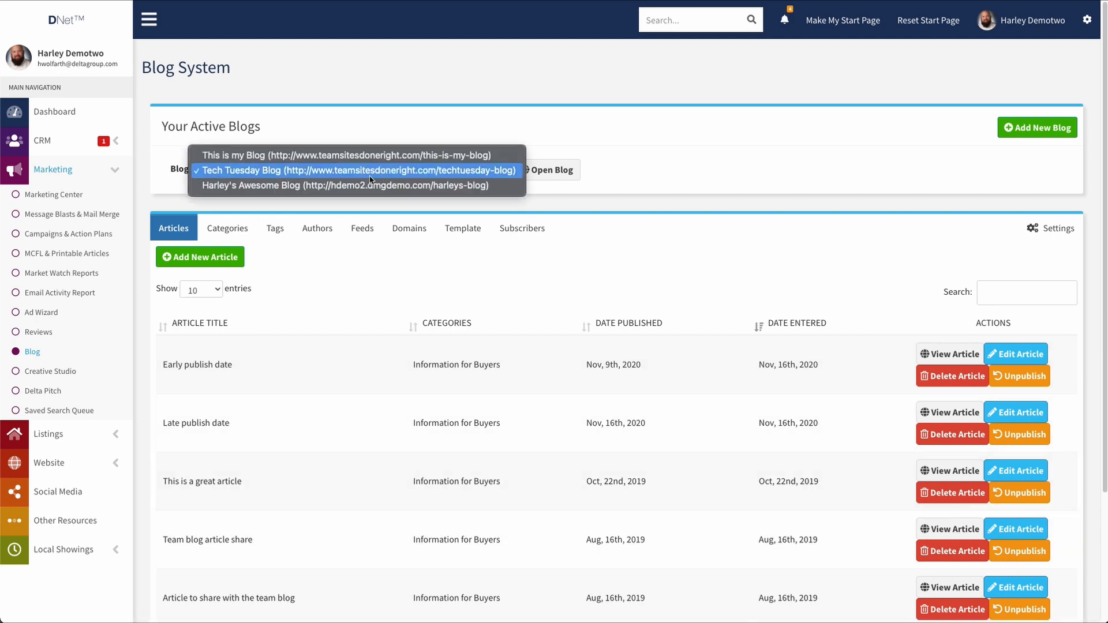
click(376, 185)
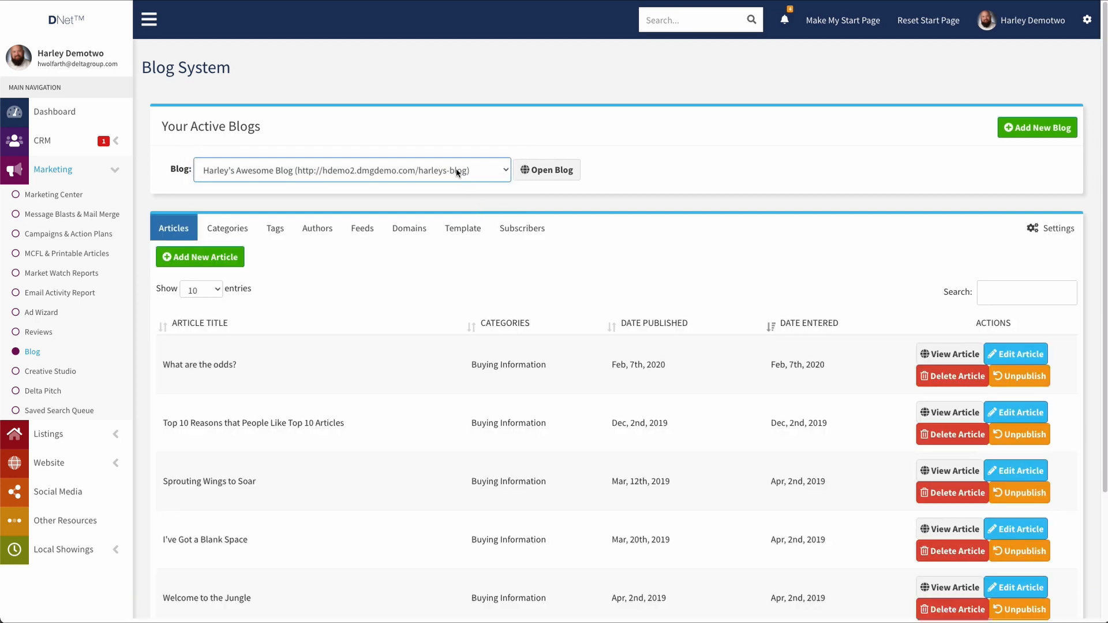
click(501, 171)
click(425, 157)
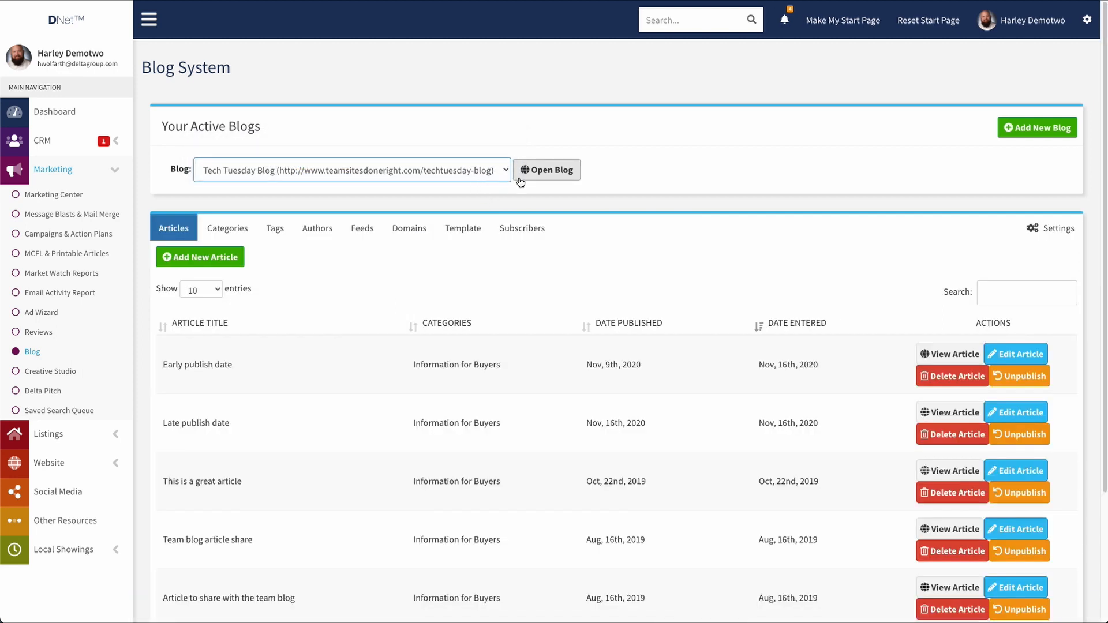
Step: Start adding a new blog and title it "This Man's Blog"
click(1039, 128)
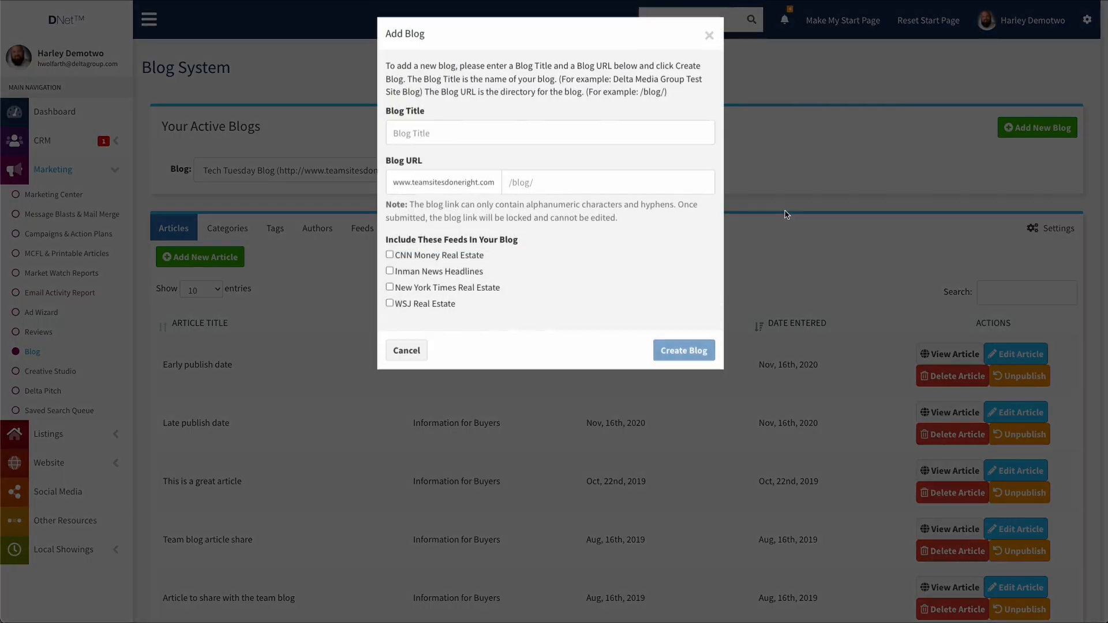
click(410, 134)
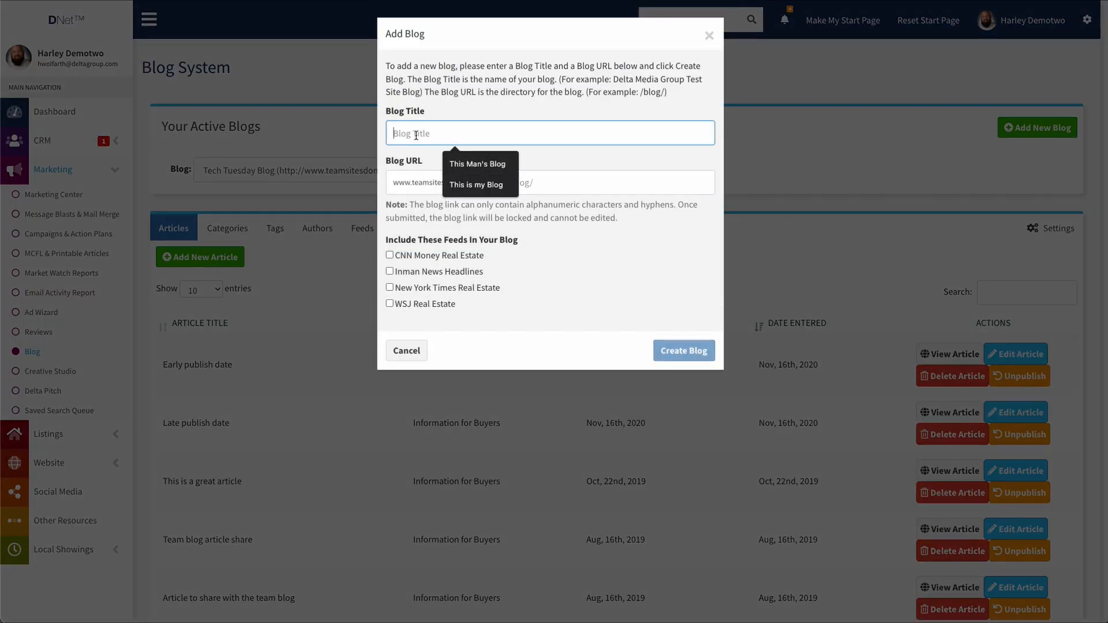
click(479, 164)
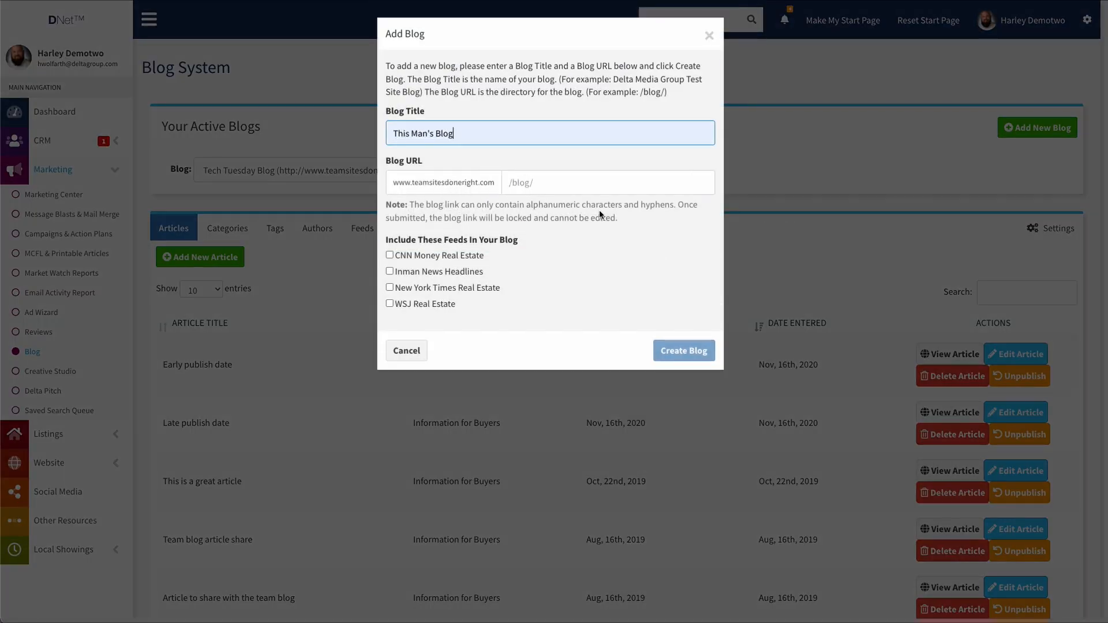
Step: Try /this-th as the new blog's URL path, with a hyphen between the words
click(532, 181)
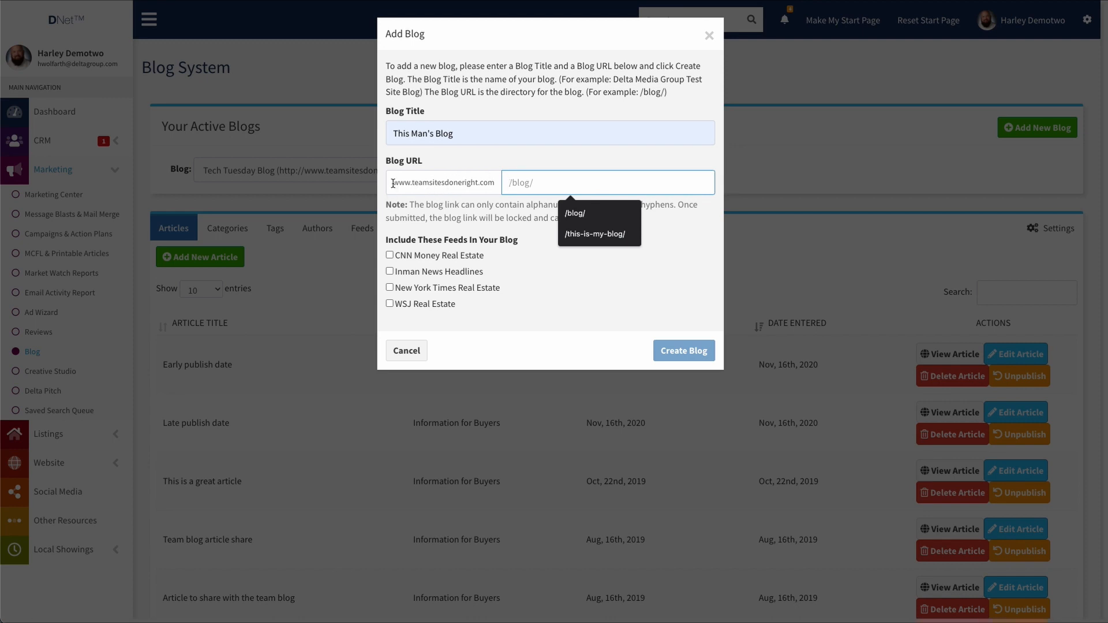
drag(392, 183, 500, 183)
click(503, 186)
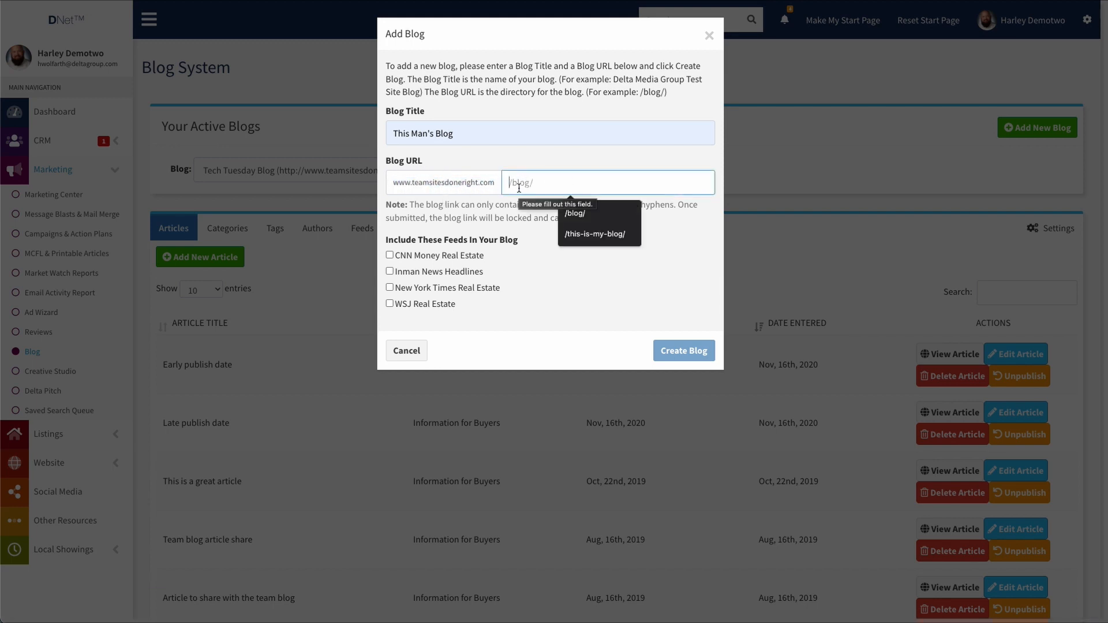
text(/)
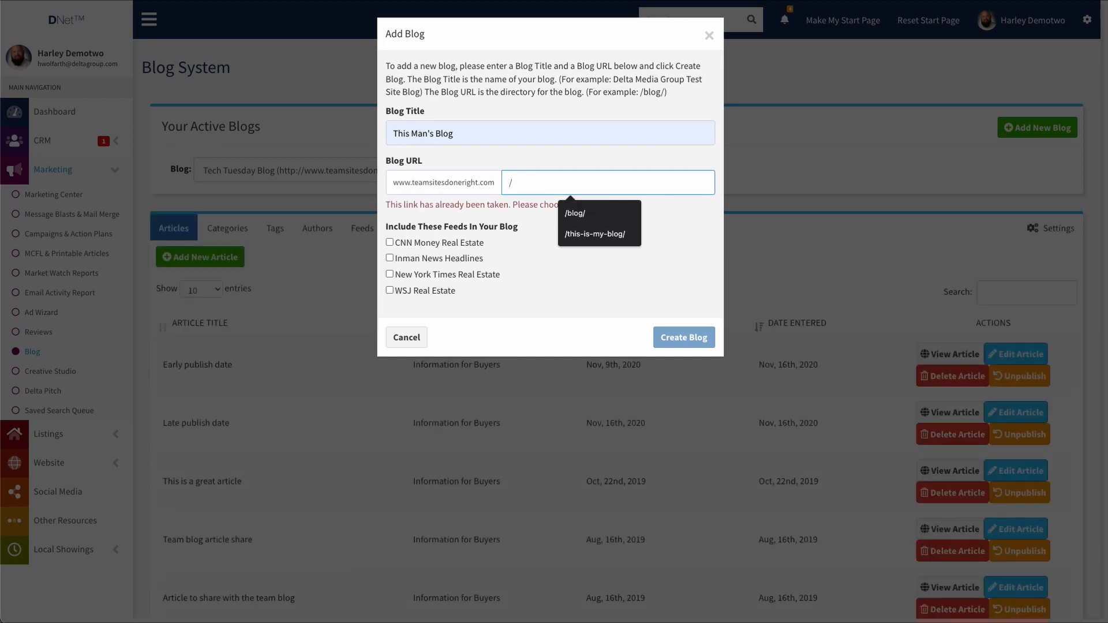
text(this)
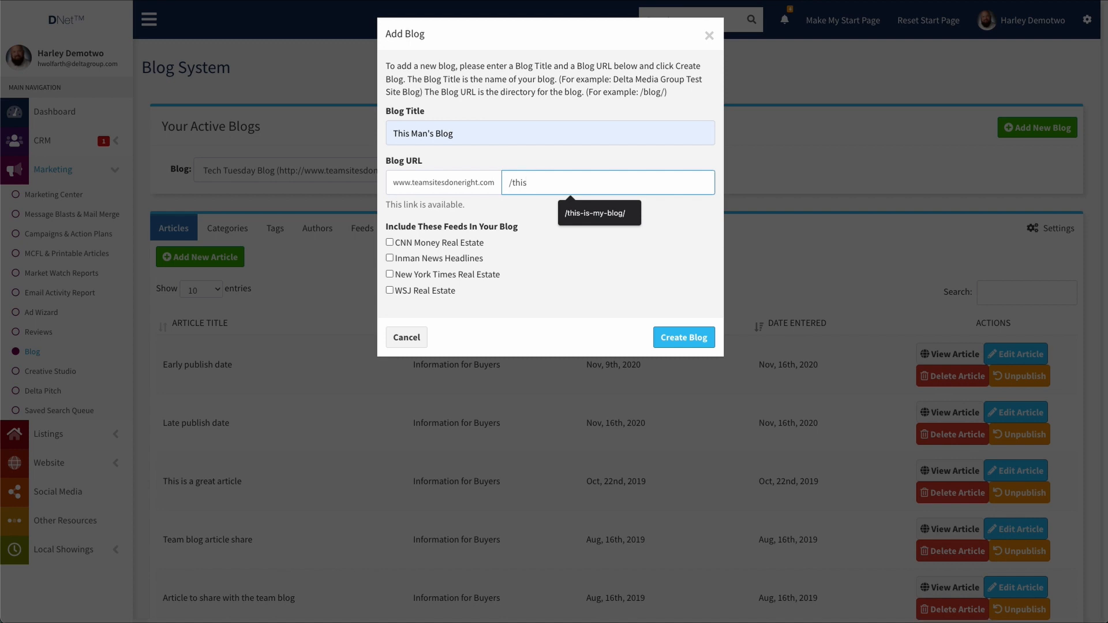
key(Escape)
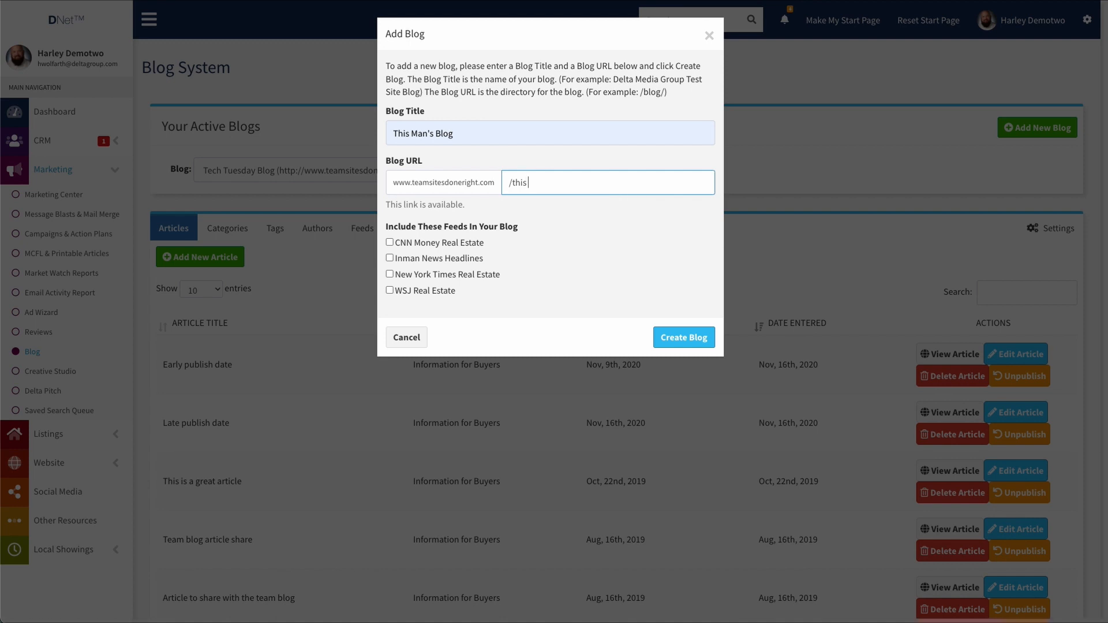
text(th)
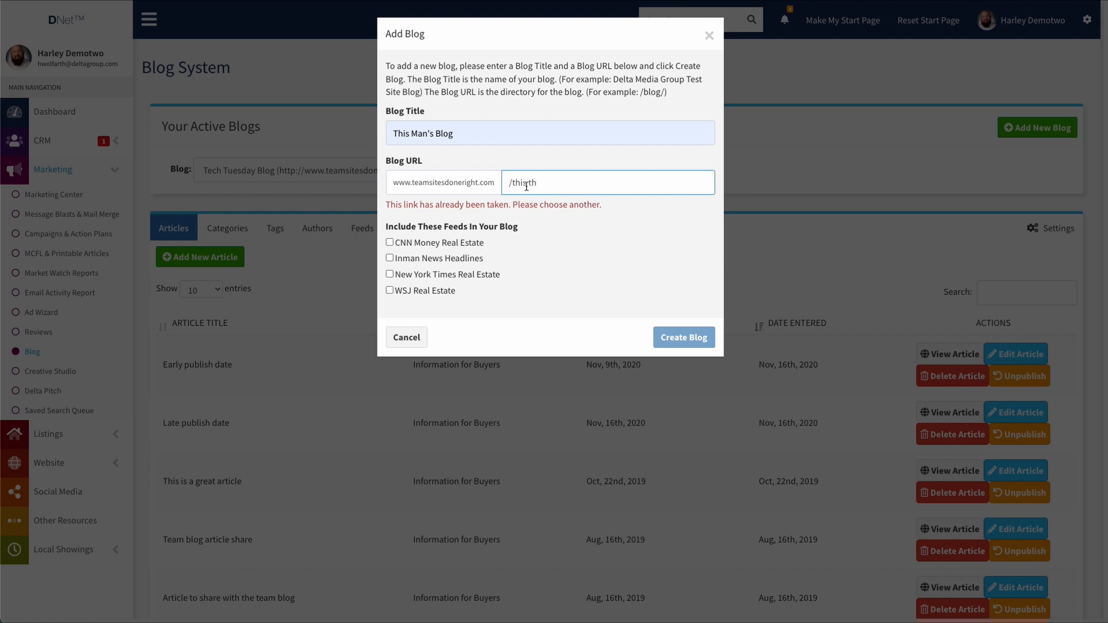
click(526, 184)
key(Left)
key(Right)
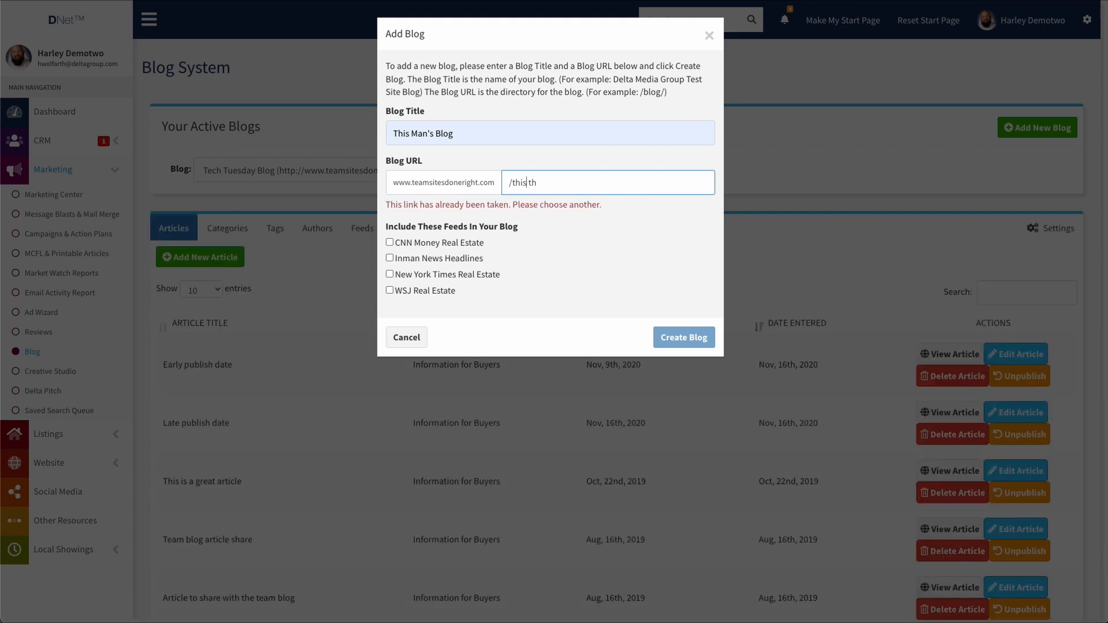
key(Delete)
text(-)
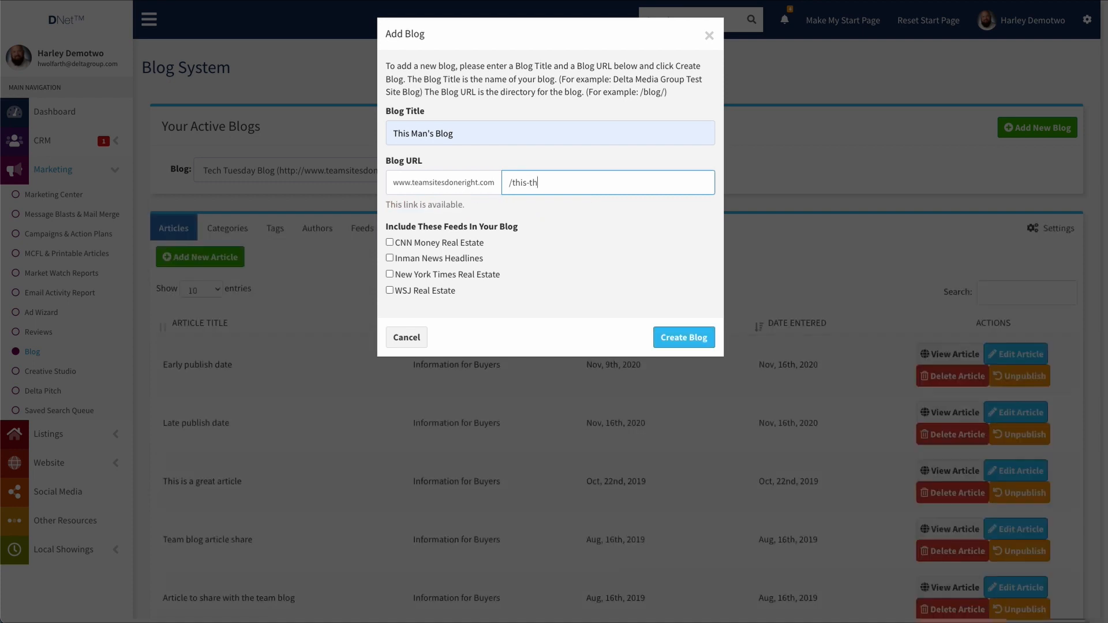
Step: Replace the new blog's whole URL path with /blog/
key(Right)
key(Right)
key(Left)
key(Left)
key(Left)
key(Left)
key(Left)
key(Left)
key(ctrl+a)
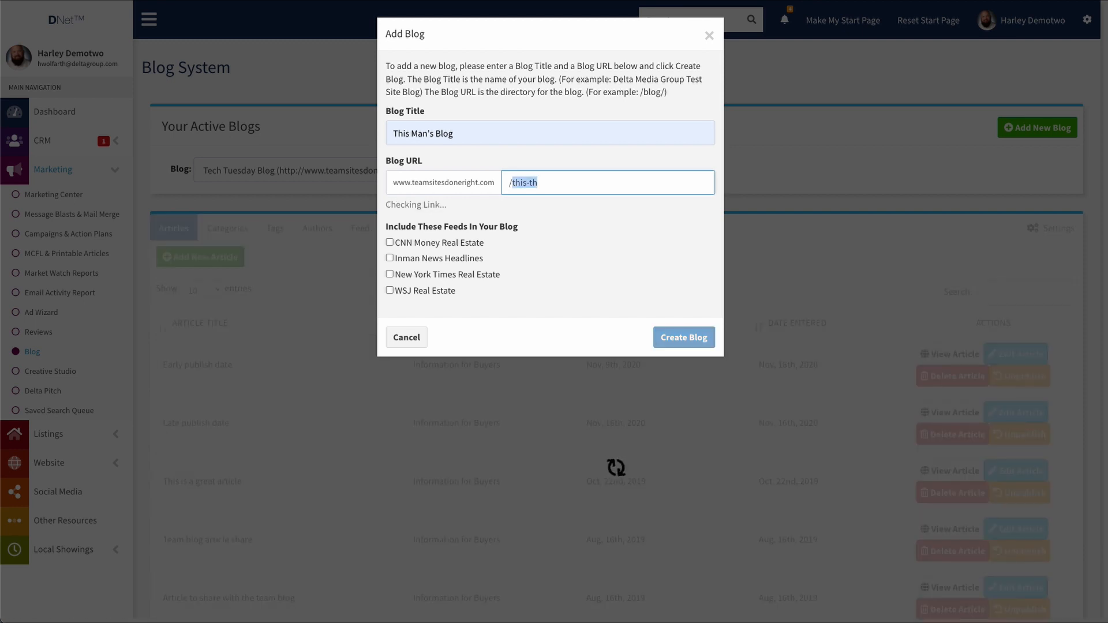
text(/blog/)
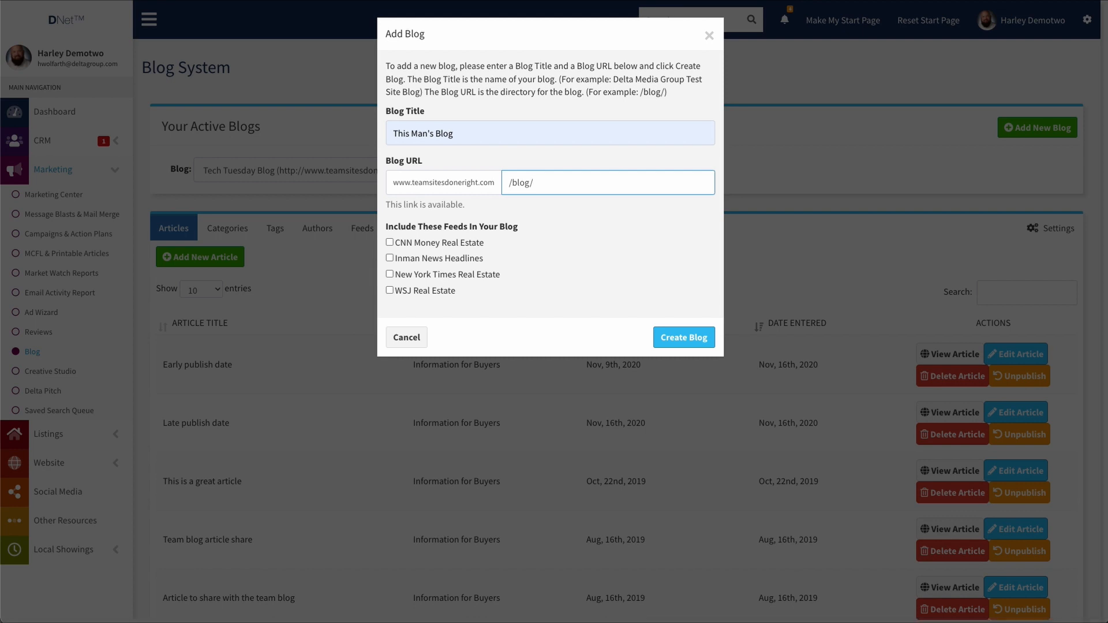
Step: Change the new blog's URL path to /this_mans_blog/
key(BackSpace)
key(BackSpace)
key(BackSpace)
key(BackSpace)
key(BackSpace)
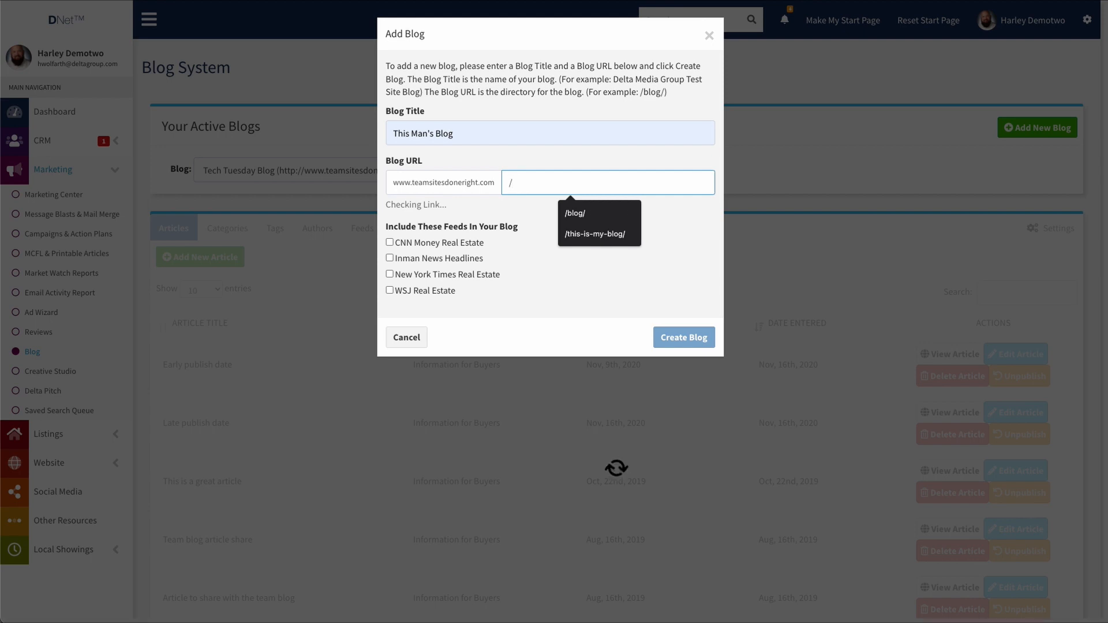
text(thism)
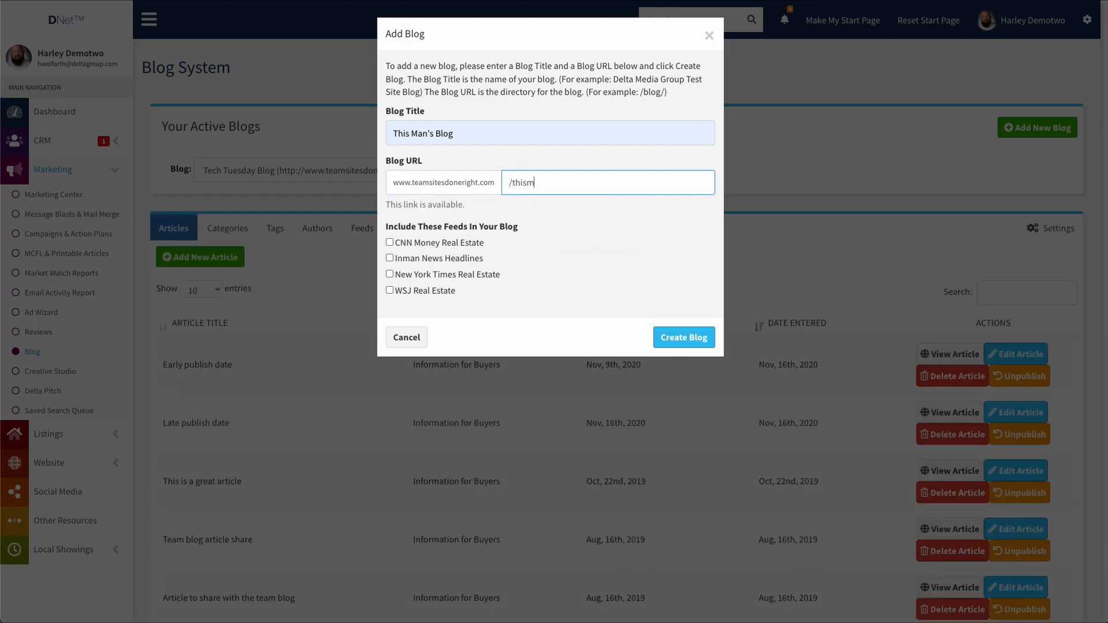
key(BackSpace)
text(_mans)
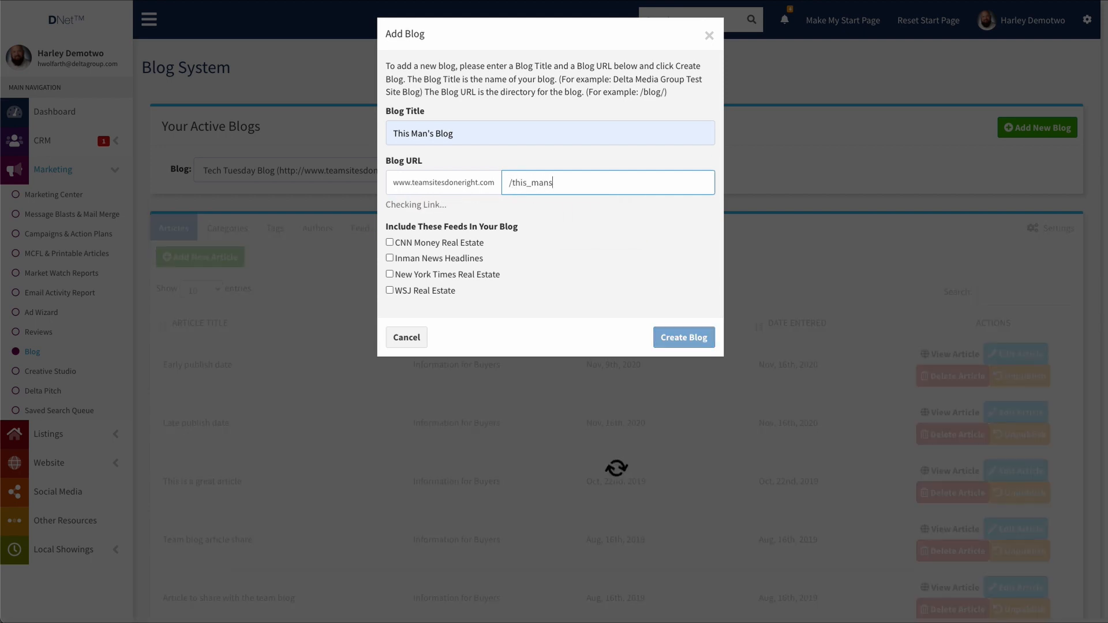
text(_blog/)
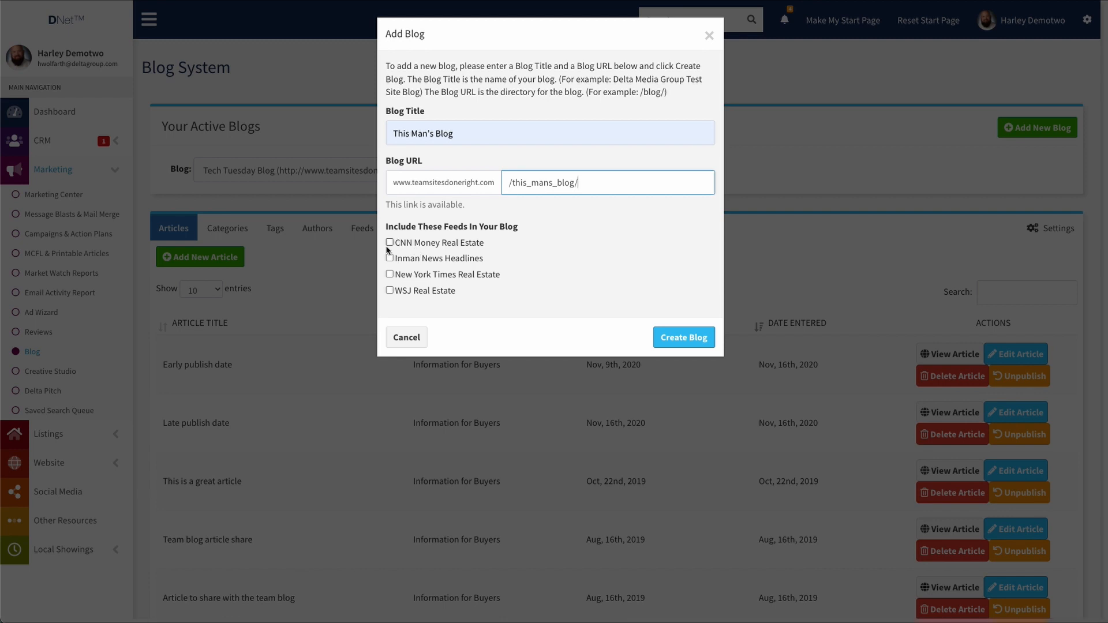
Step: Include the CNN Money Real Estate, Inman News Headlines, New York Times Real Estate and WSJ Real Estate feeds in the new blog
click(390, 243)
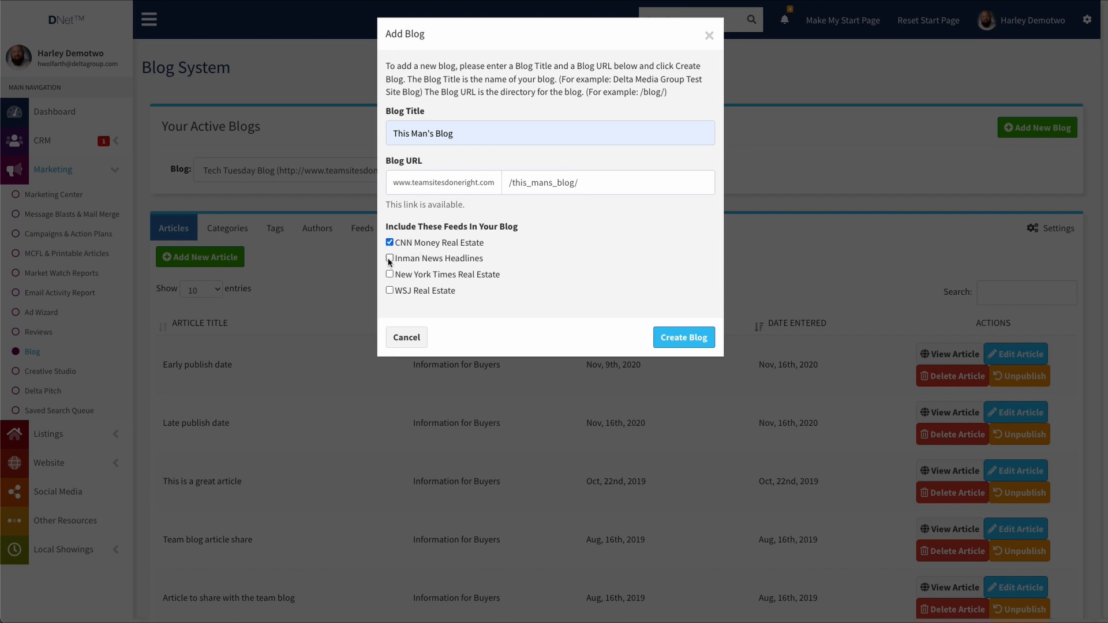
click(390, 258)
click(389, 274)
click(389, 290)
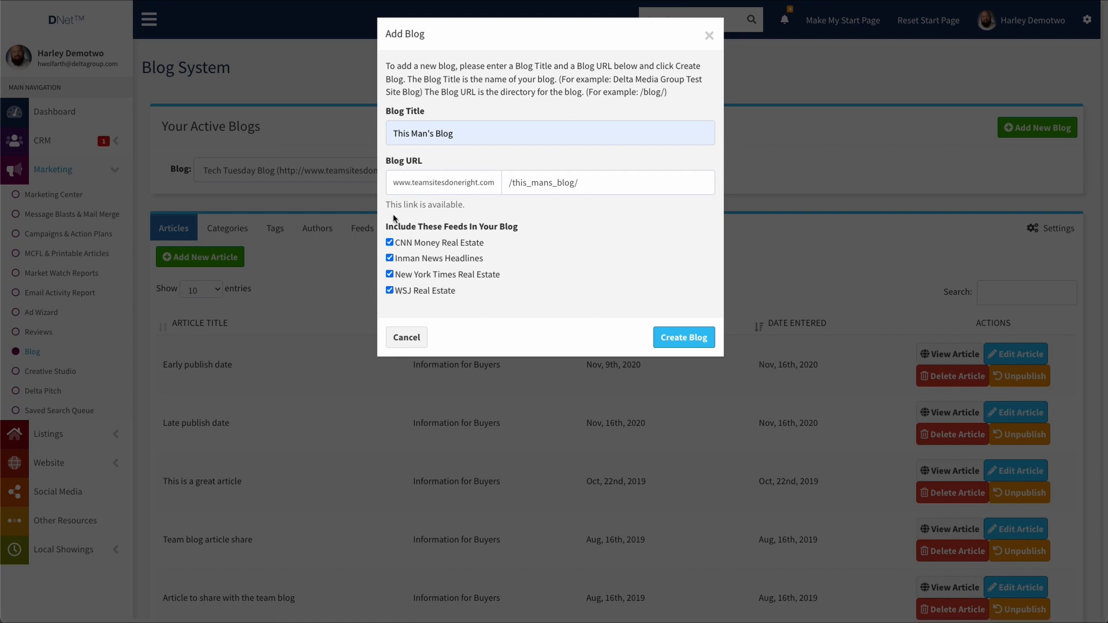
Step: Deselect all four news feeds and cancel creating the new blog
click(389, 243)
click(390, 258)
click(389, 274)
click(389, 290)
click(406, 337)
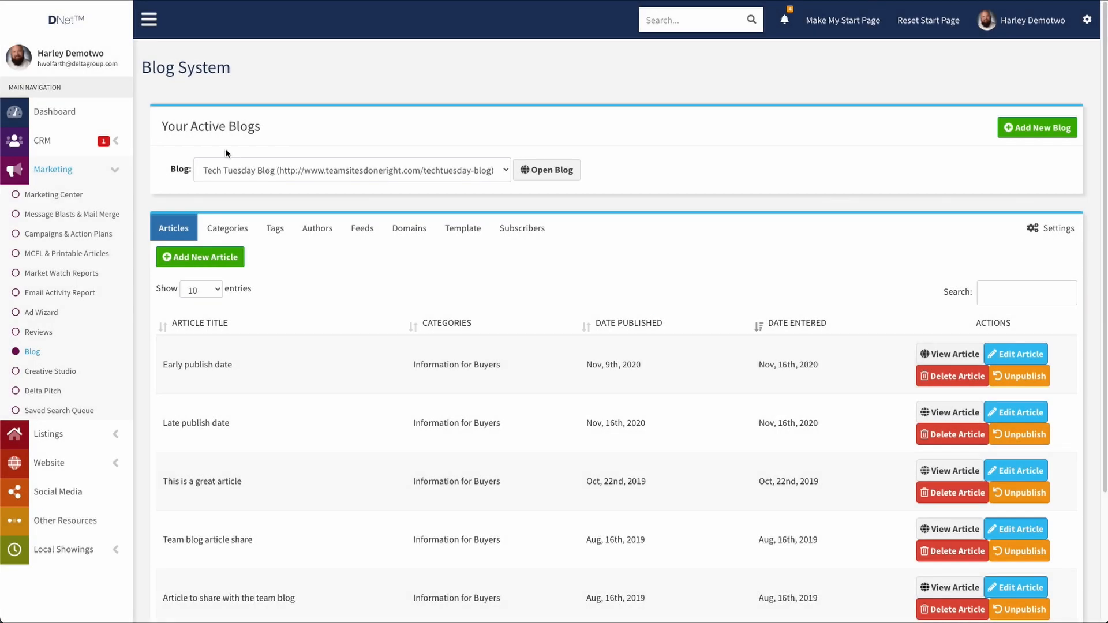
Step: Switch the active blog to This is my Blog and back to Tech Tuesday Blog
click(249, 169)
click(261, 153)
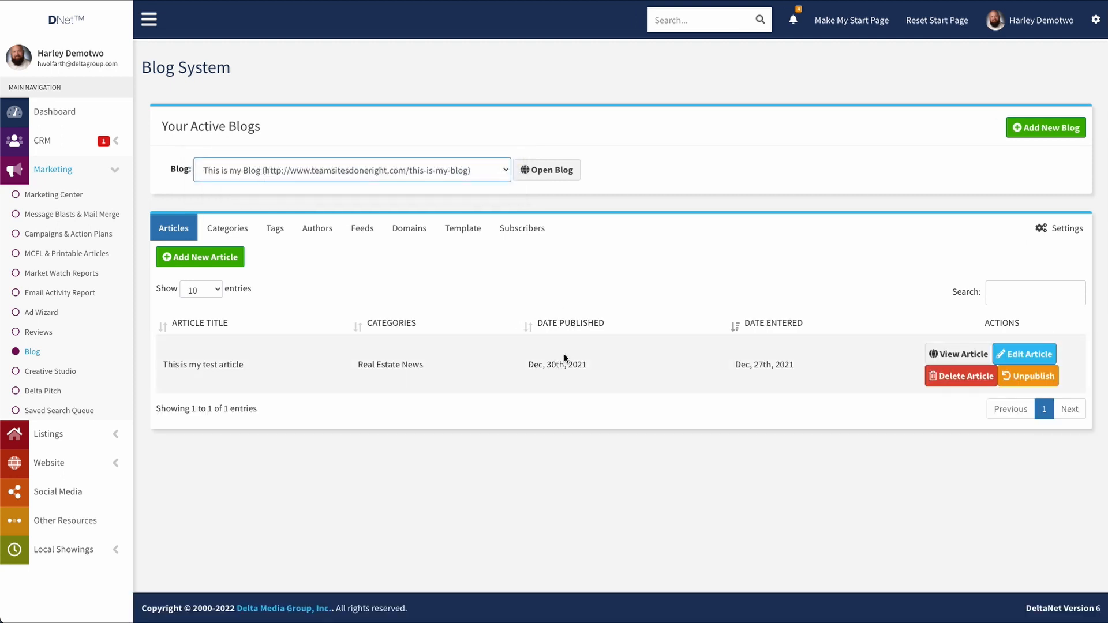
click(444, 176)
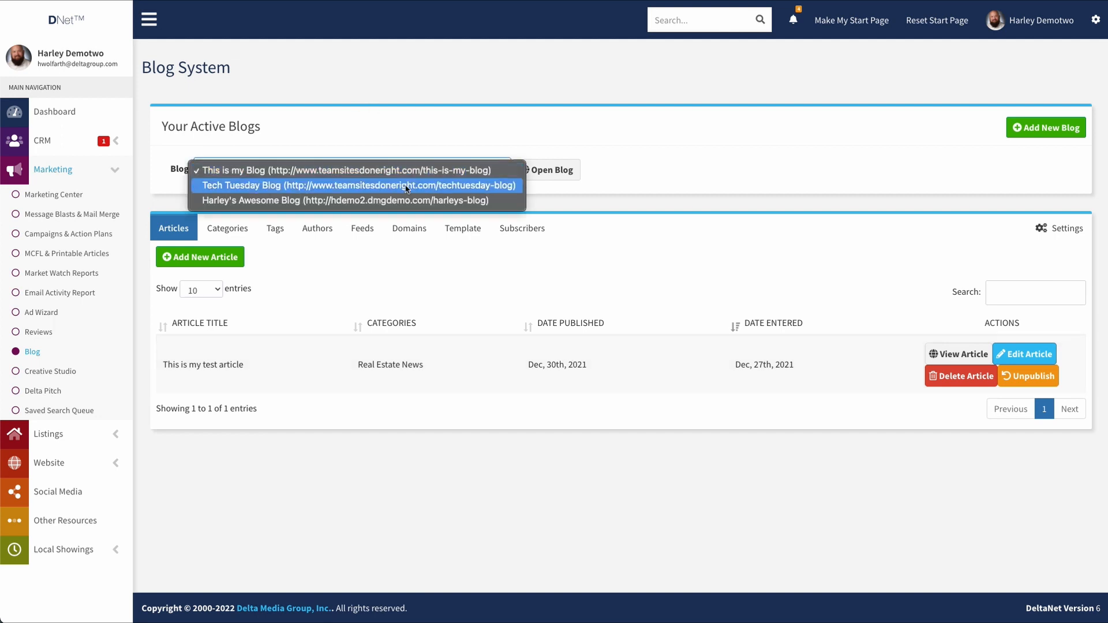
click(406, 183)
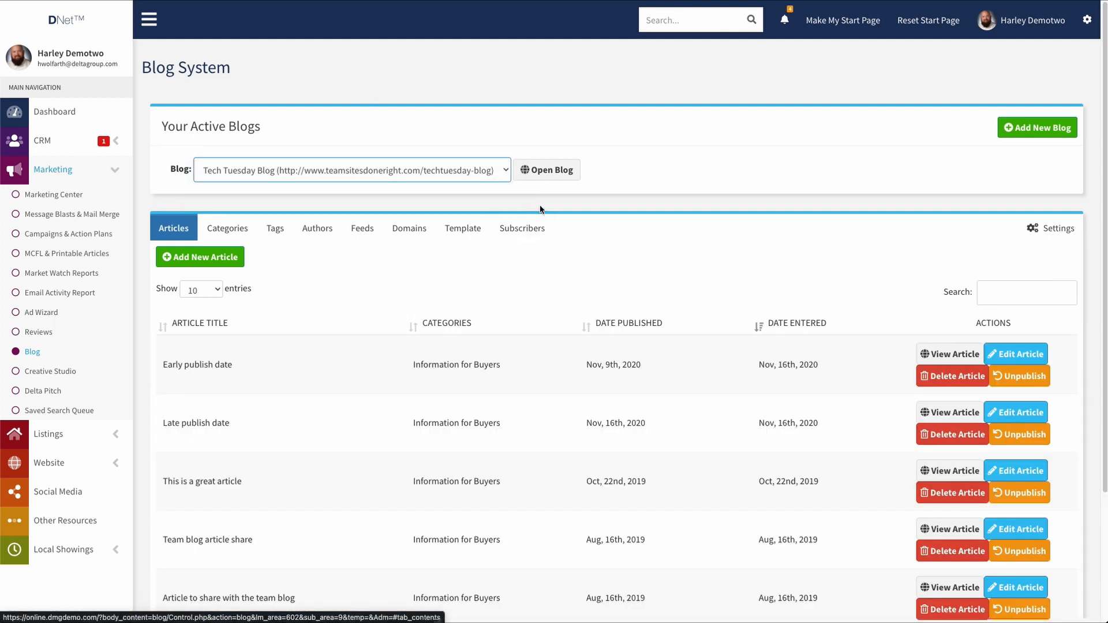
Step: Open the public page of Tech Tuesday Blog, look through its posts, and return to the blog management page
click(545, 172)
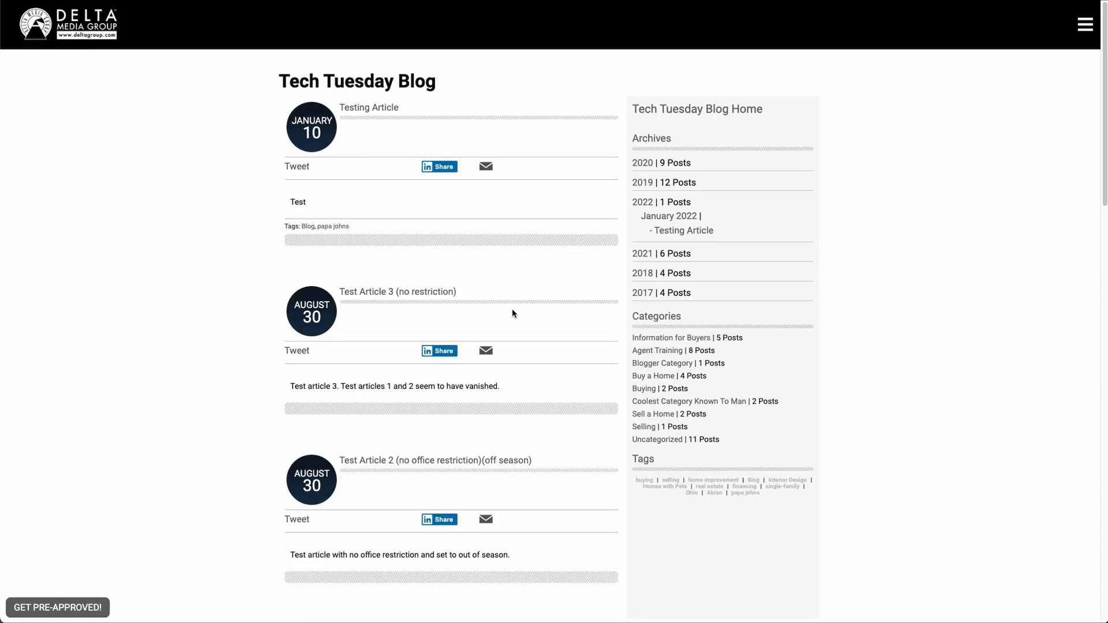
scroll(569, 277, down, 6)
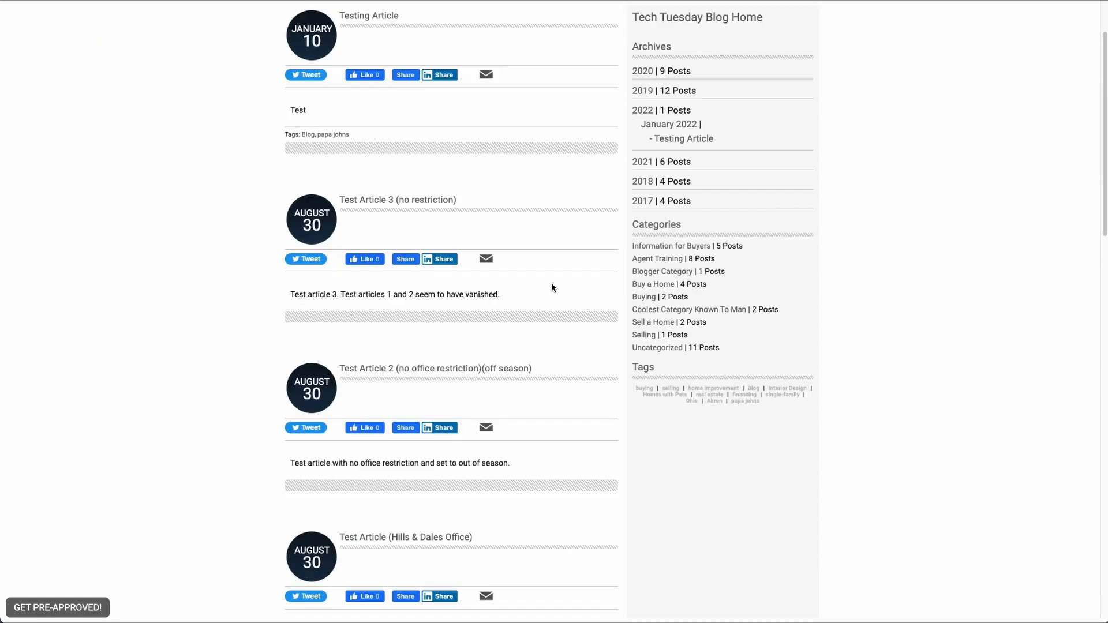
scroll(539, 303, up, 6)
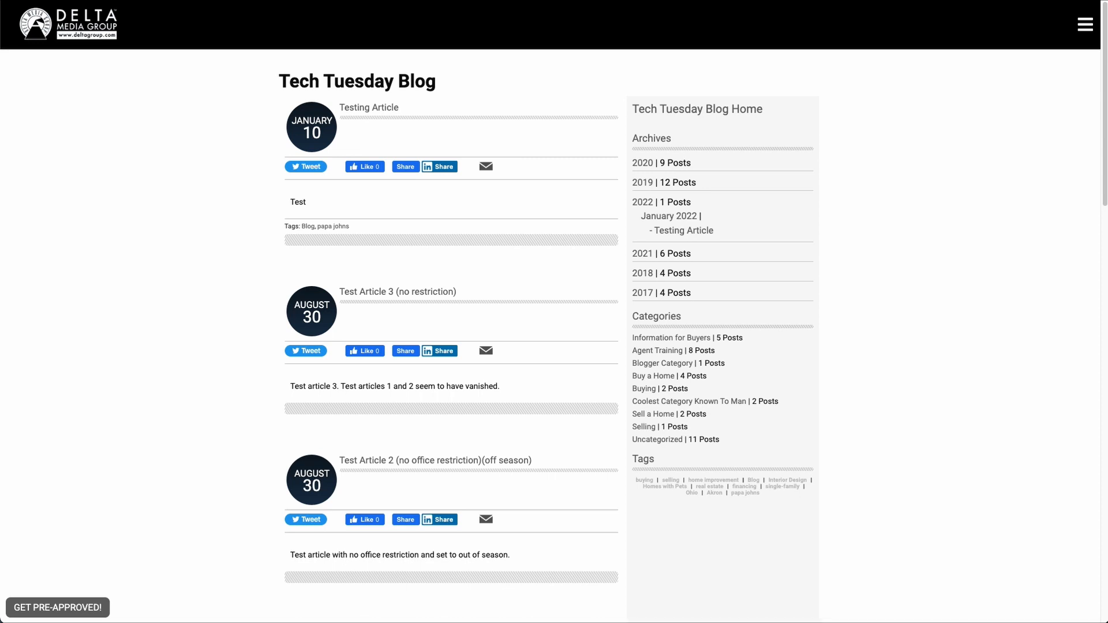
key(ctrl+shift+Tab)
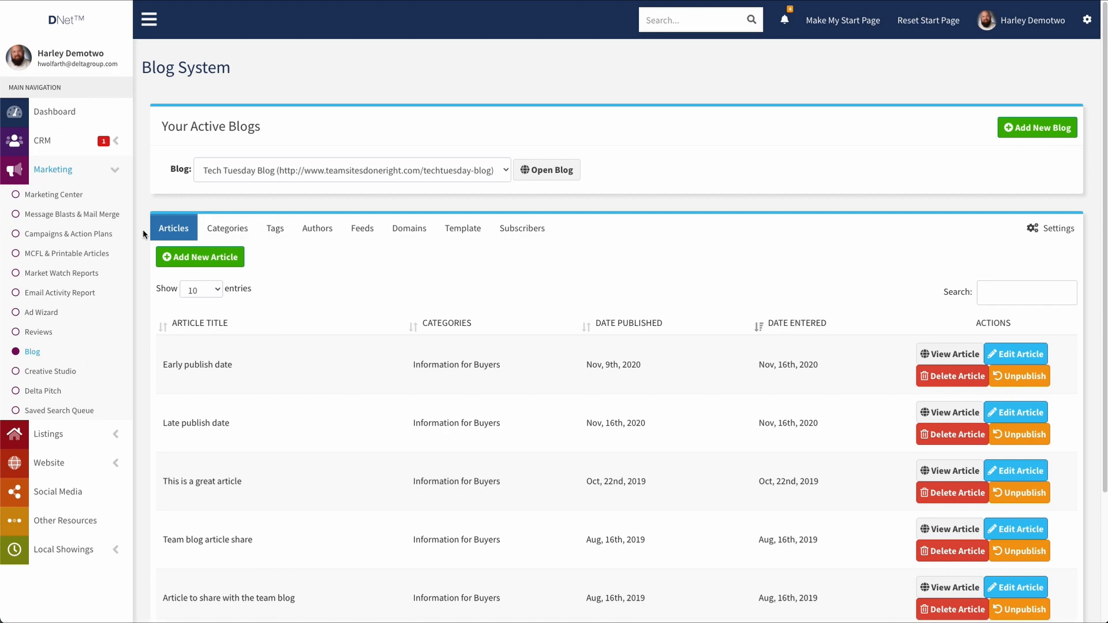
Step: Review the categories, tags and authors set up for Tech Tuesday Blog
click(226, 228)
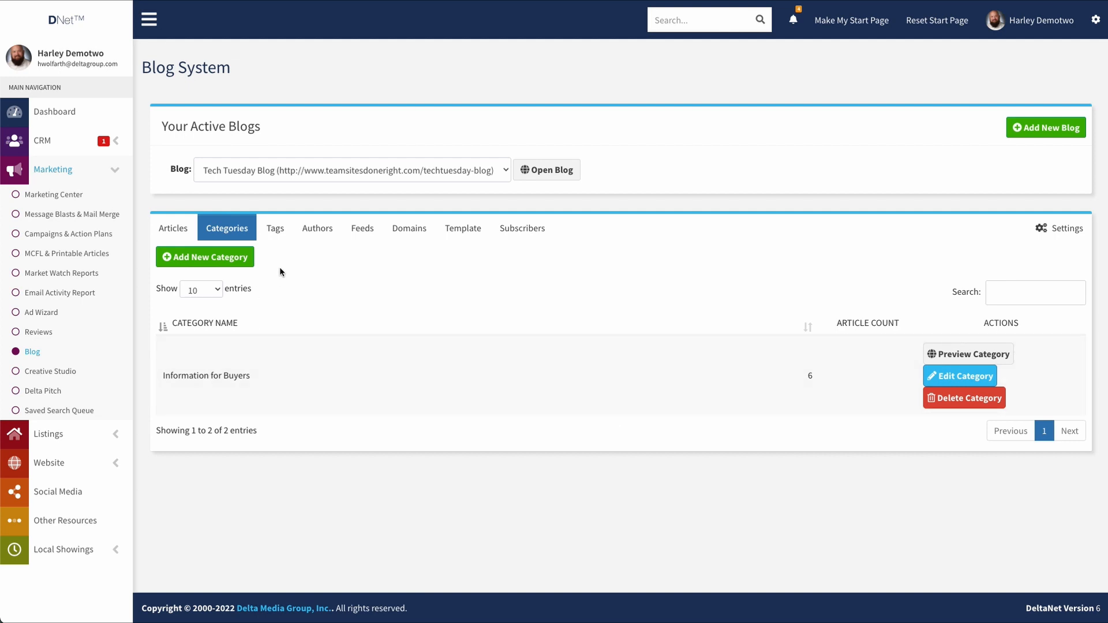
click(272, 234)
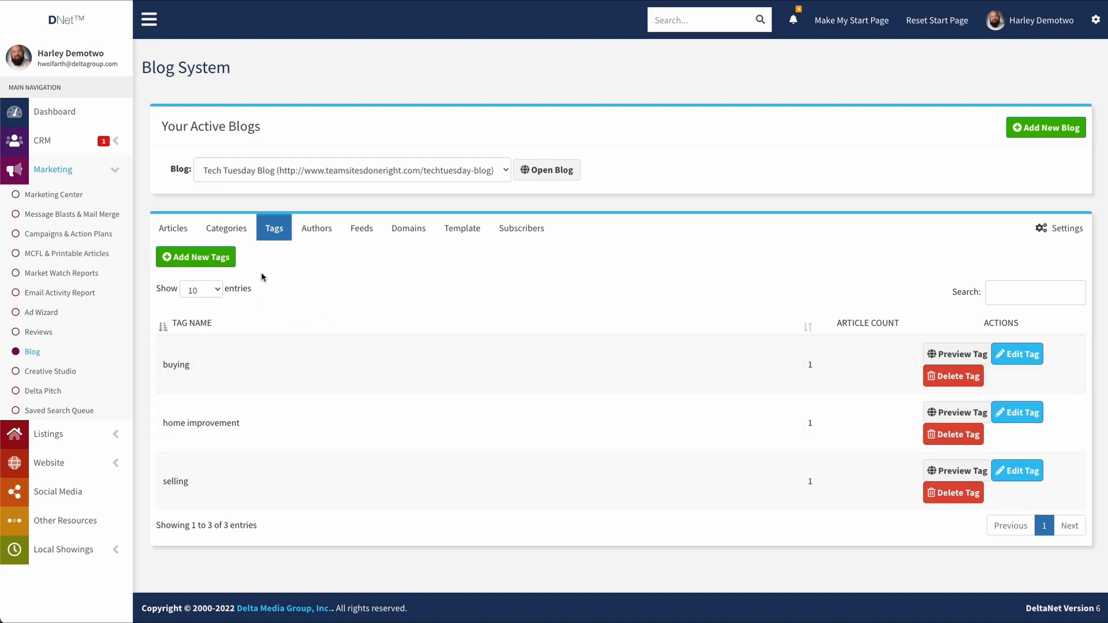
click(317, 229)
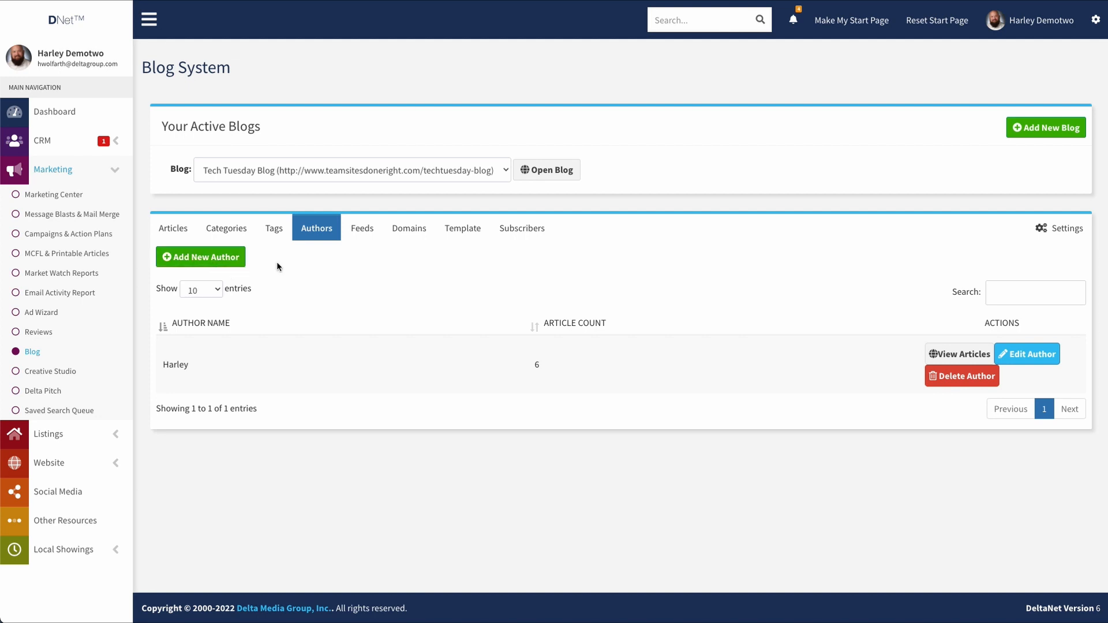
Step: Open the form for adding a new feed and examine its Link field and the example Inman News Headlines link
click(361, 228)
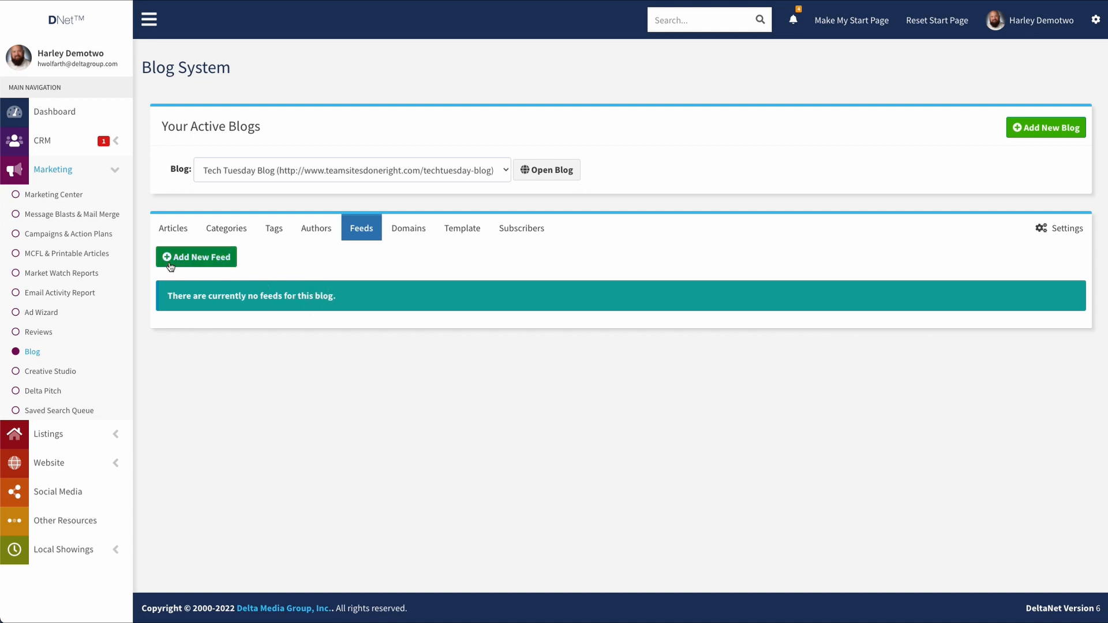
click(186, 257)
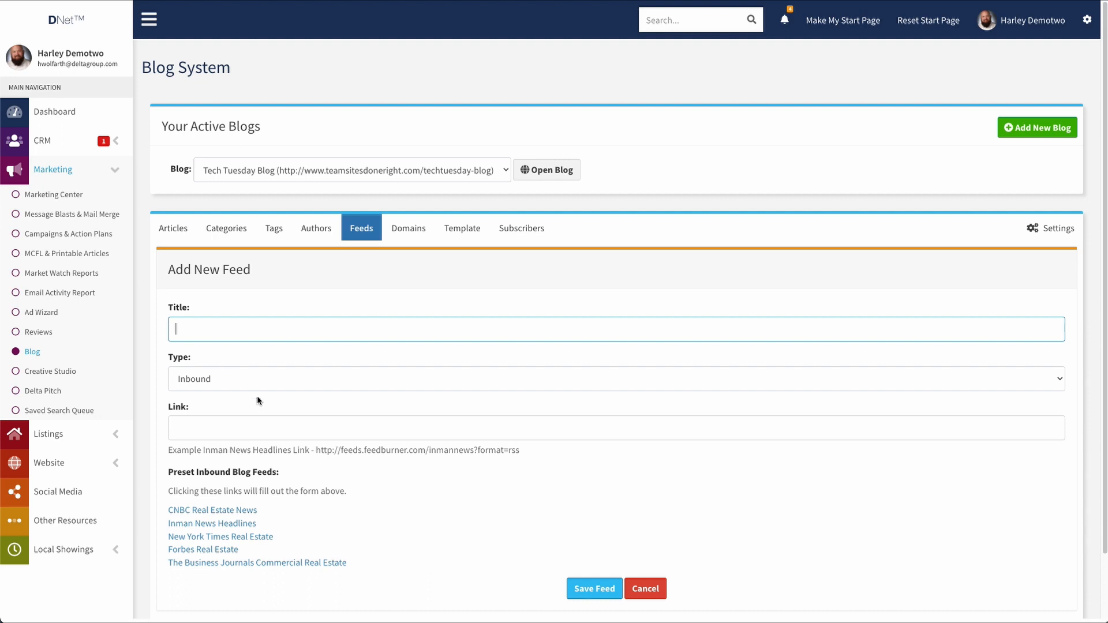
click(221, 428)
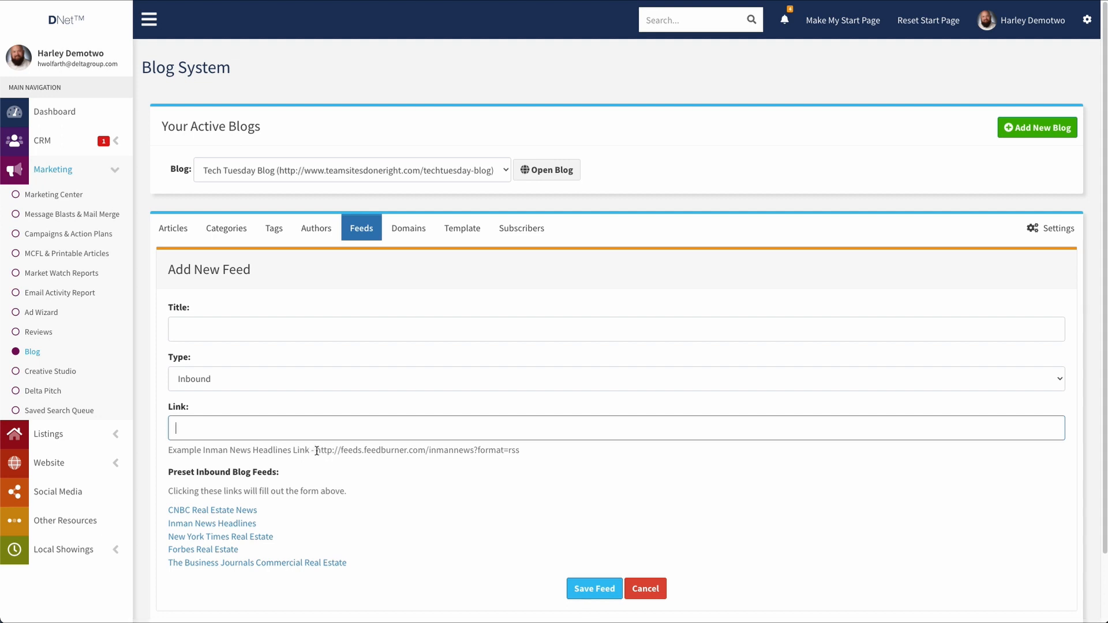
drag(315, 450, 527, 455)
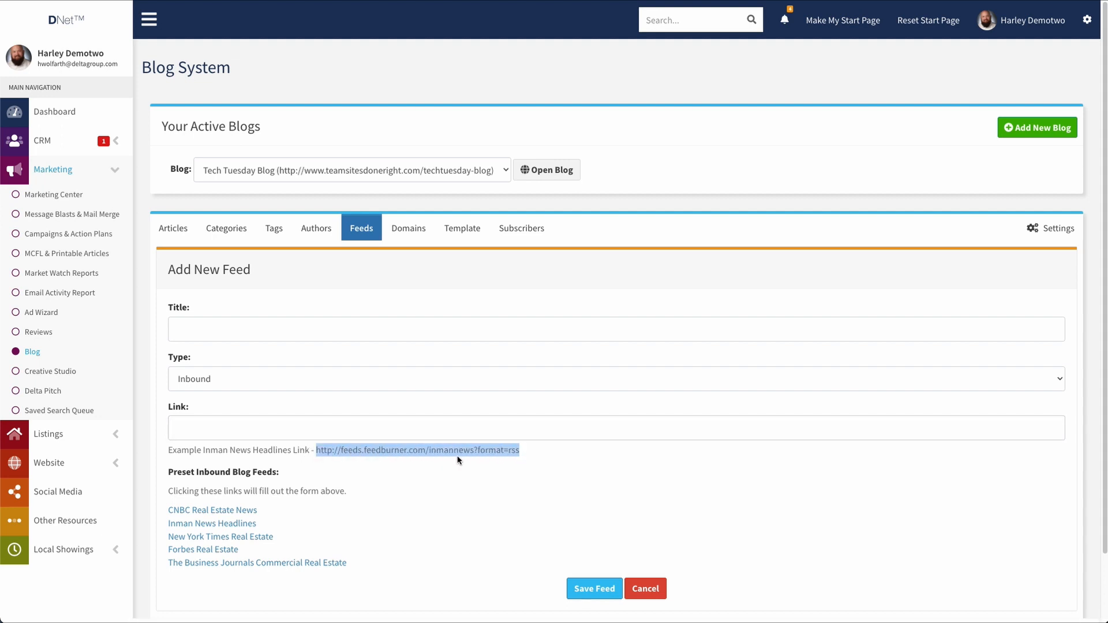
click(173, 428)
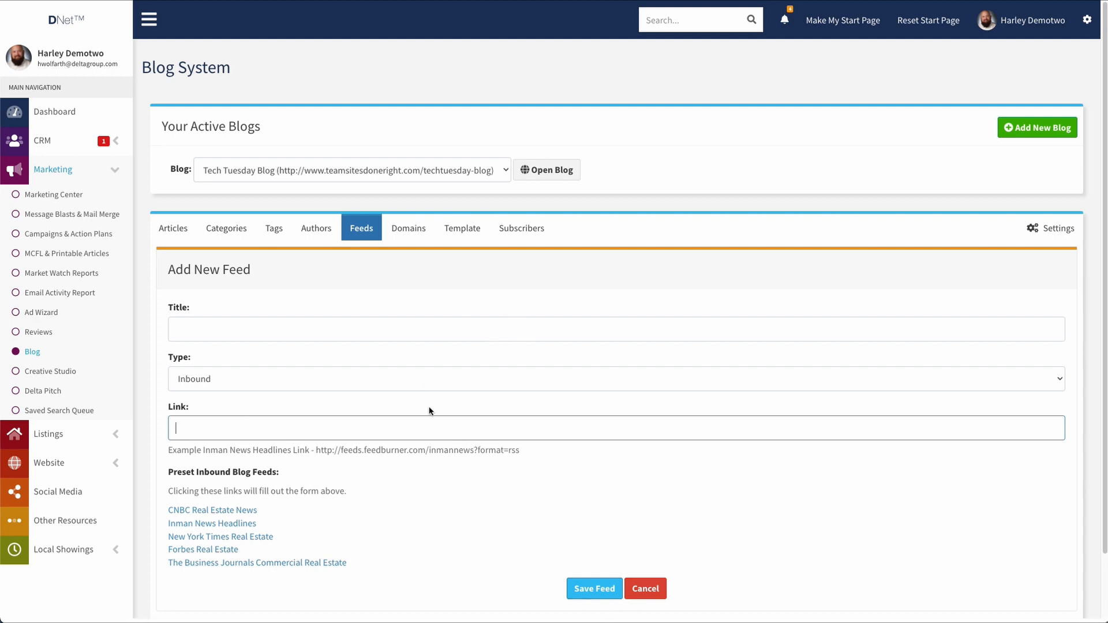
Step: Review the blog's domain choices and compare the three available blog templates
click(403, 229)
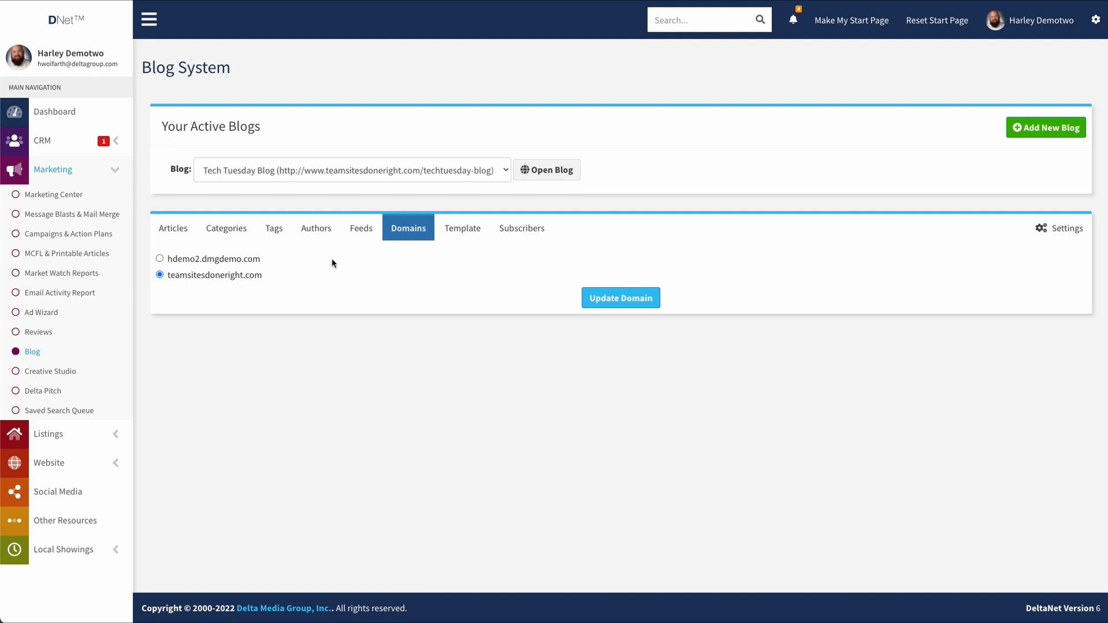
click(477, 234)
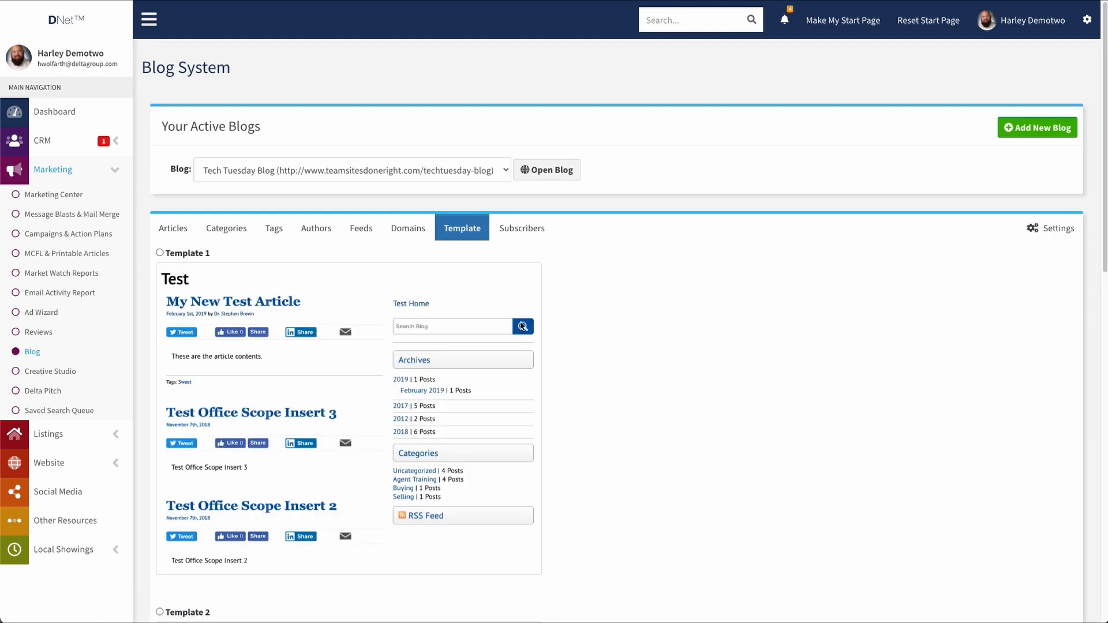
scroll(426, 386, down, 9)
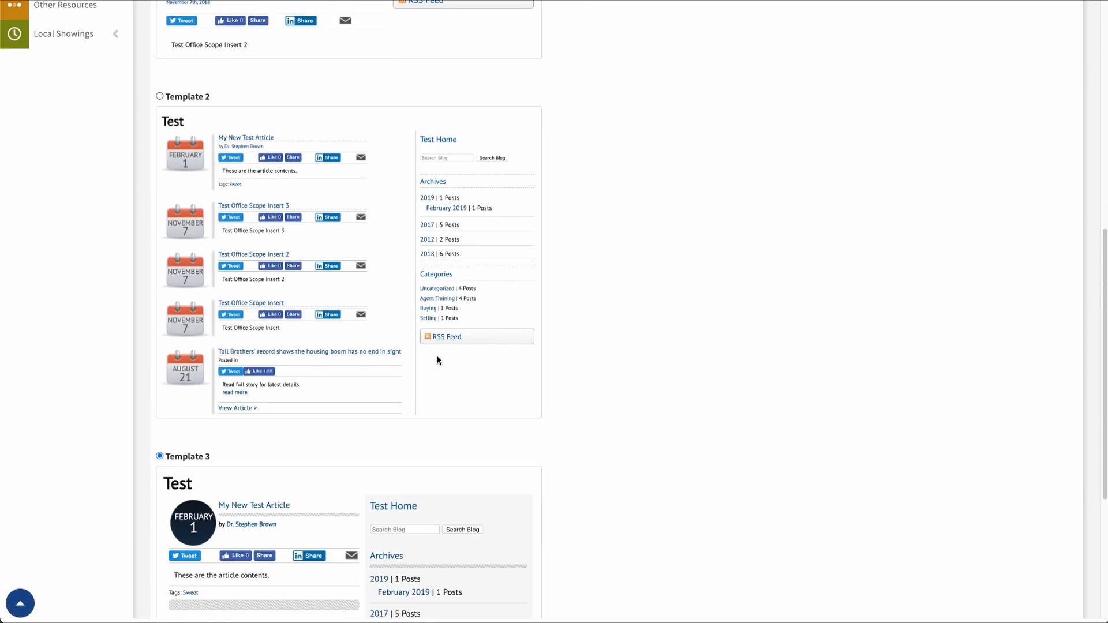
scroll(424, 353, down, 4)
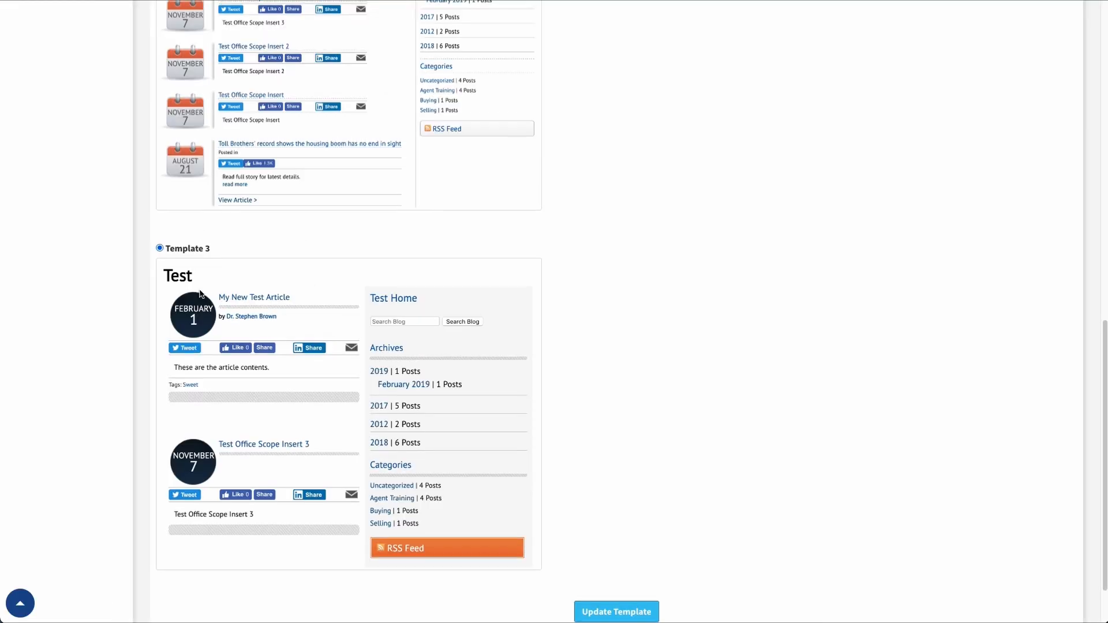
scroll(154, 129, up, 5)
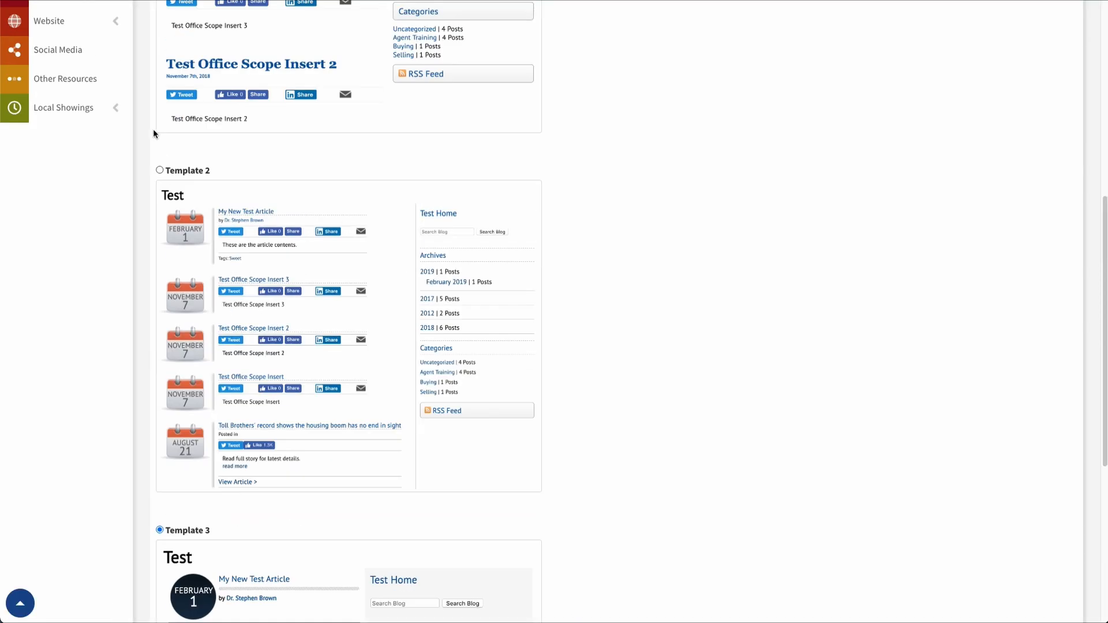
scroll(232, 212, down, 6)
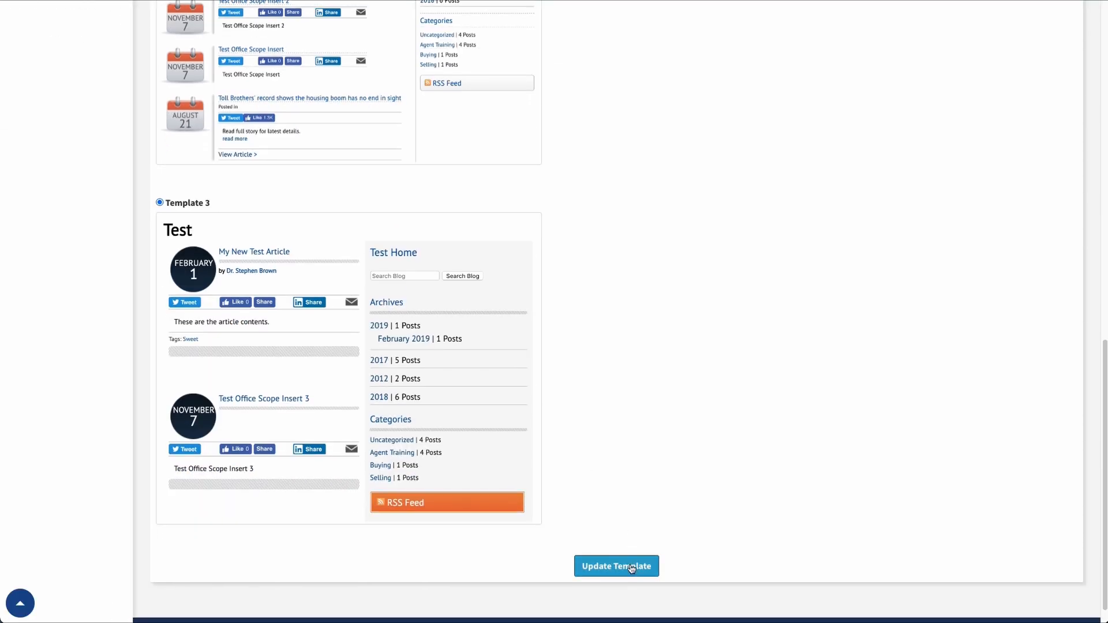
scroll(453, 183, up, 15)
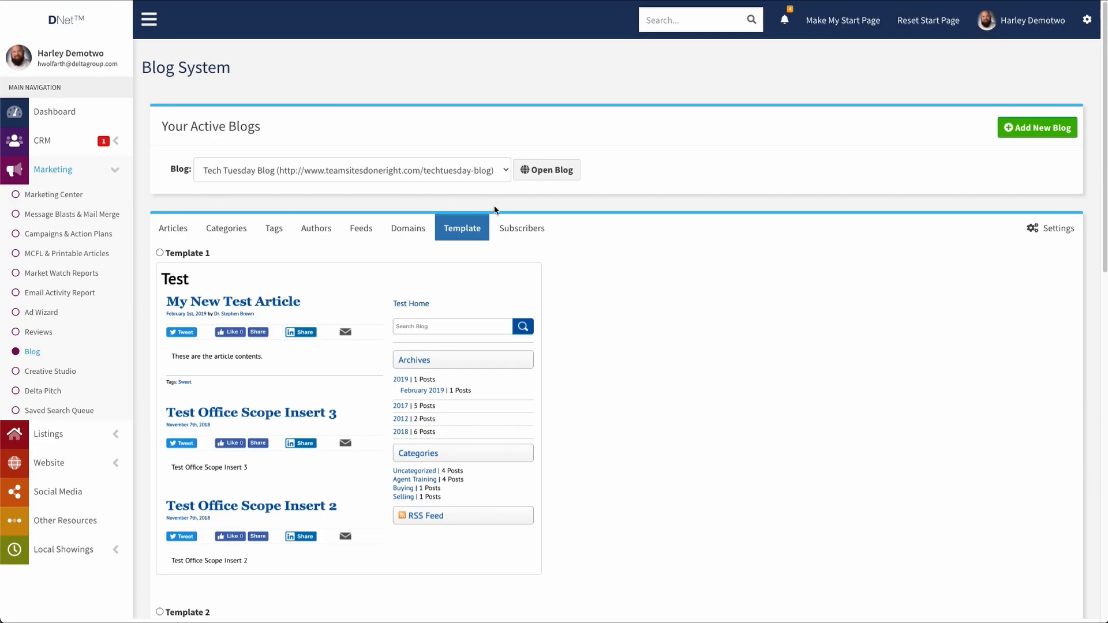
Step: Examine the blog's subscriber management, including subscribable groups, current subscribers, unsubscribed customers and the subscription email history
click(516, 227)
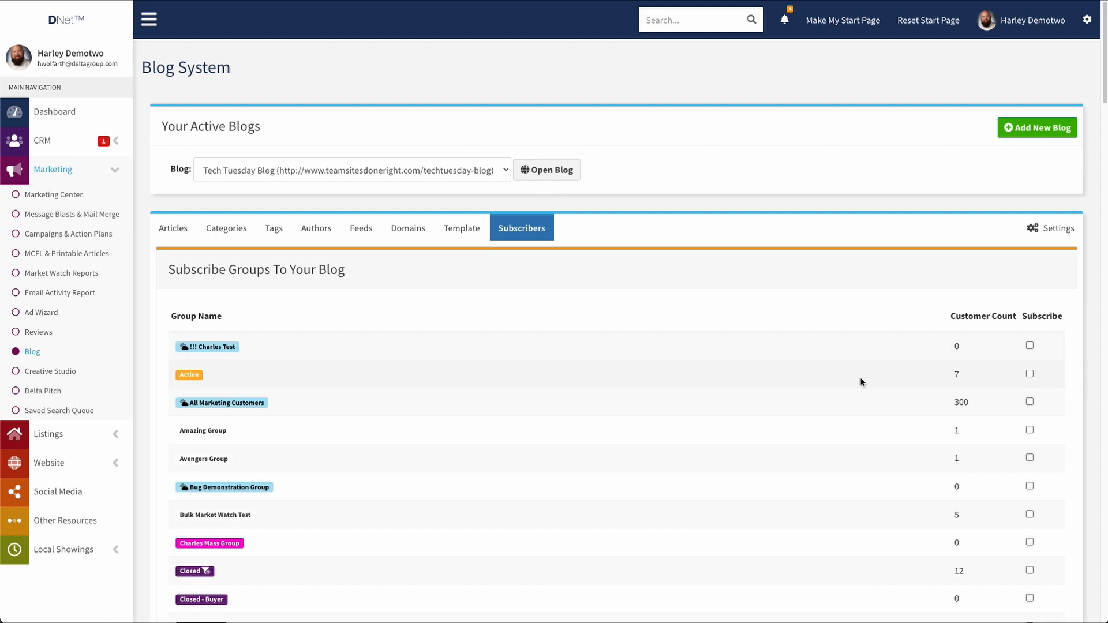
scroll(860, 376, down, 3)
scroll(859, 375, down, 1)
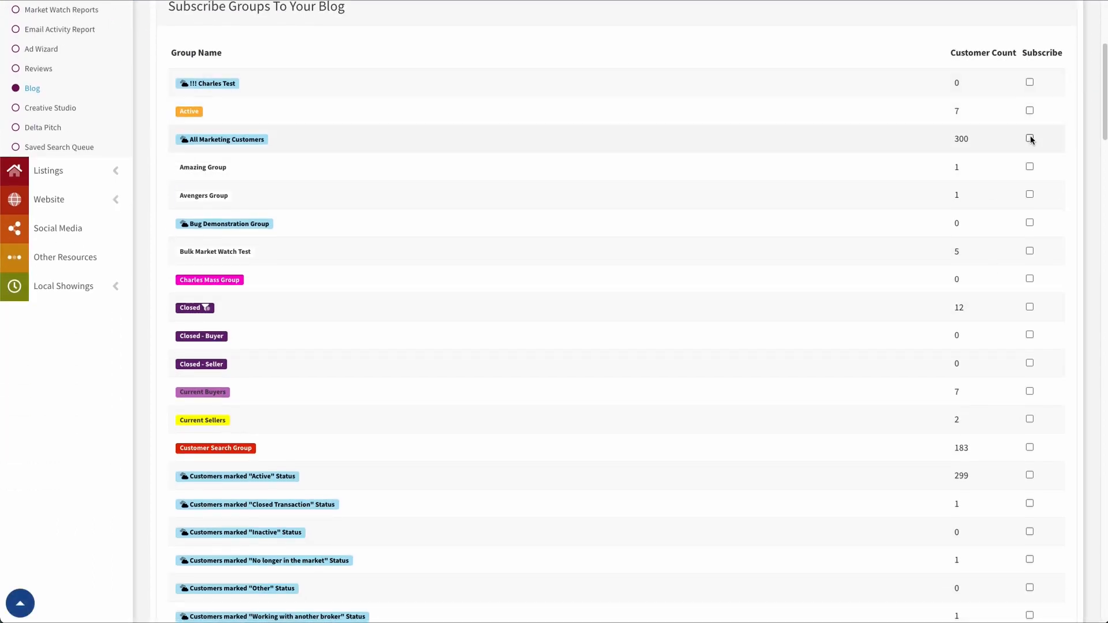
scroll(818, 337, down, 20)
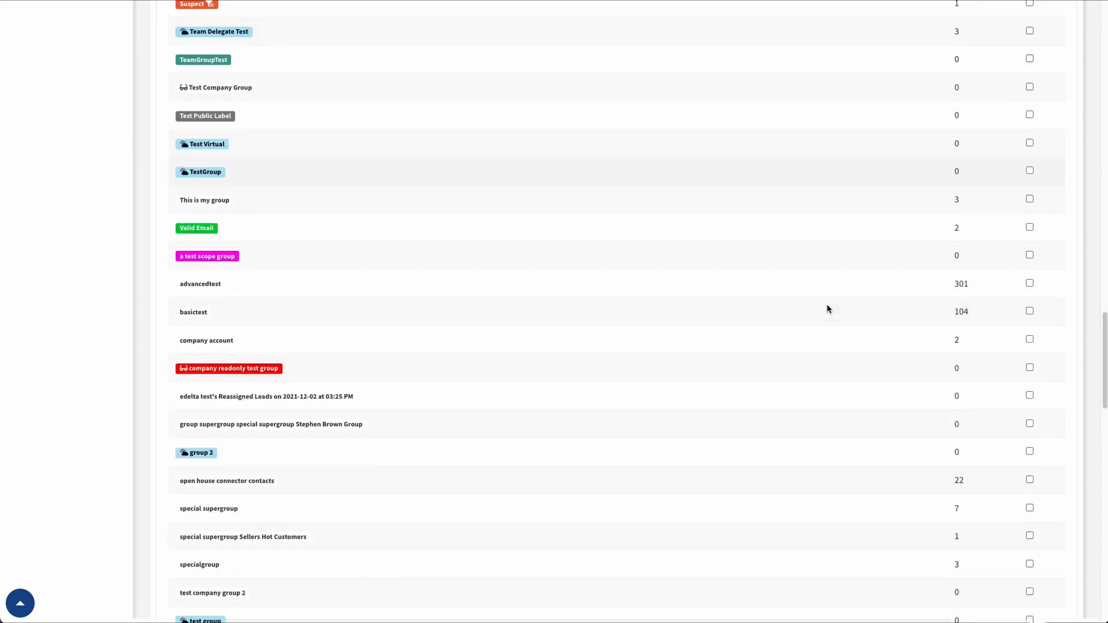
scroll(826, 306, down, 8)
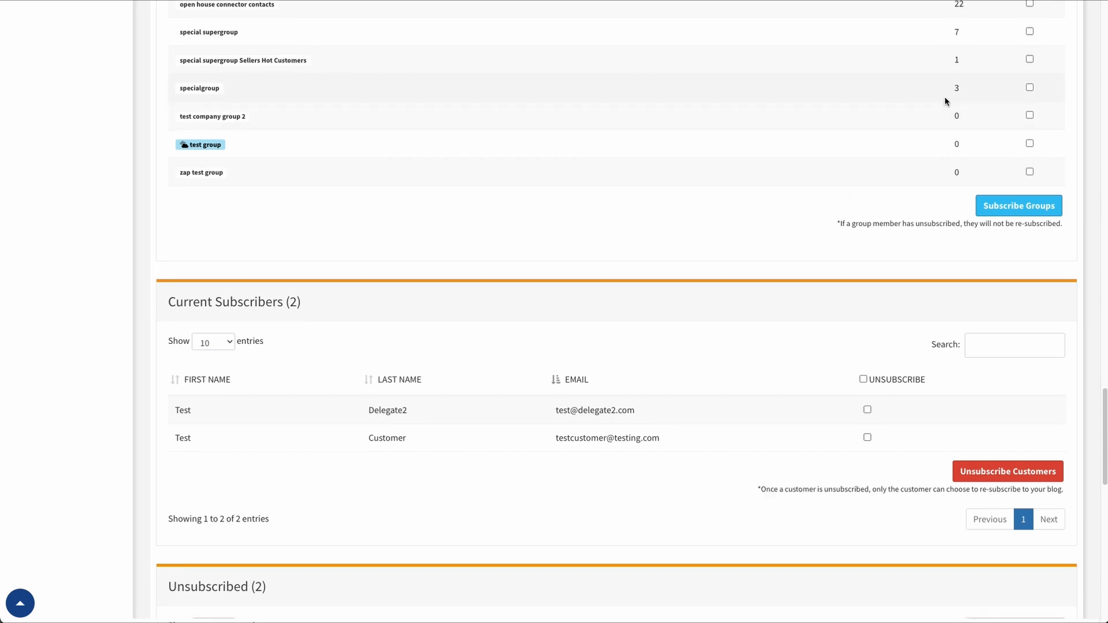
scroll(923, 121, down, 3)
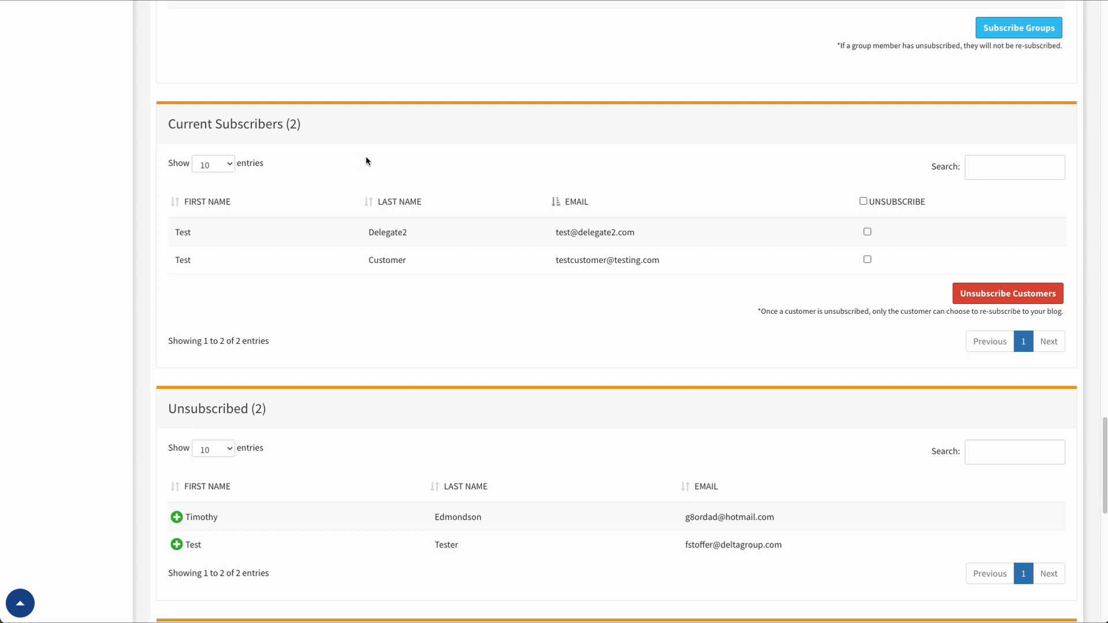
scroll(465, 213, down, 3)
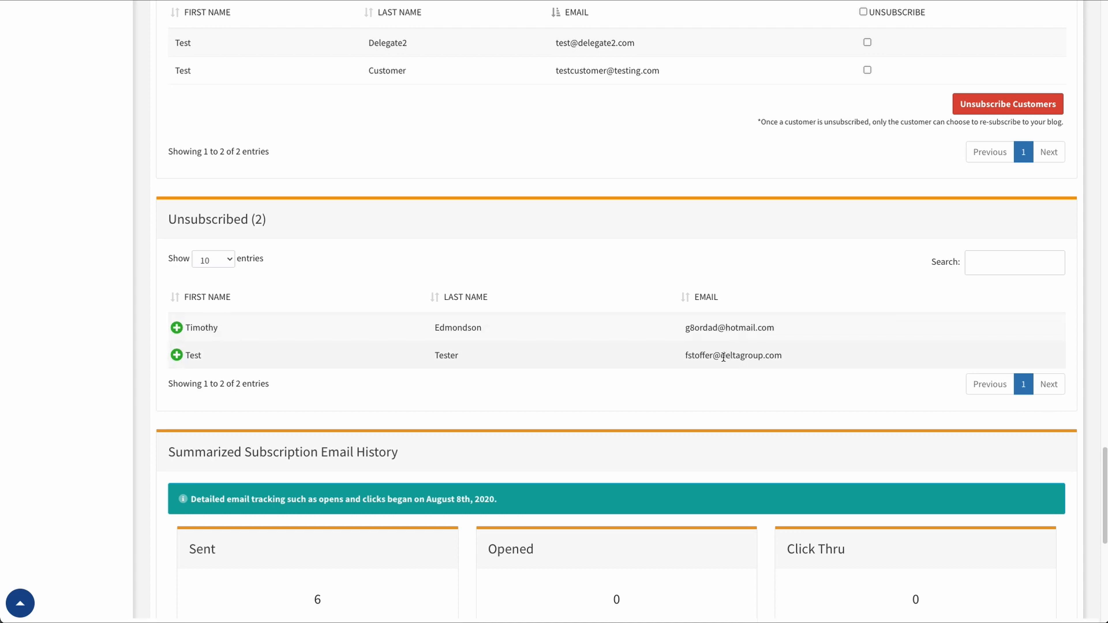
scroll(716, 358, down, 7)
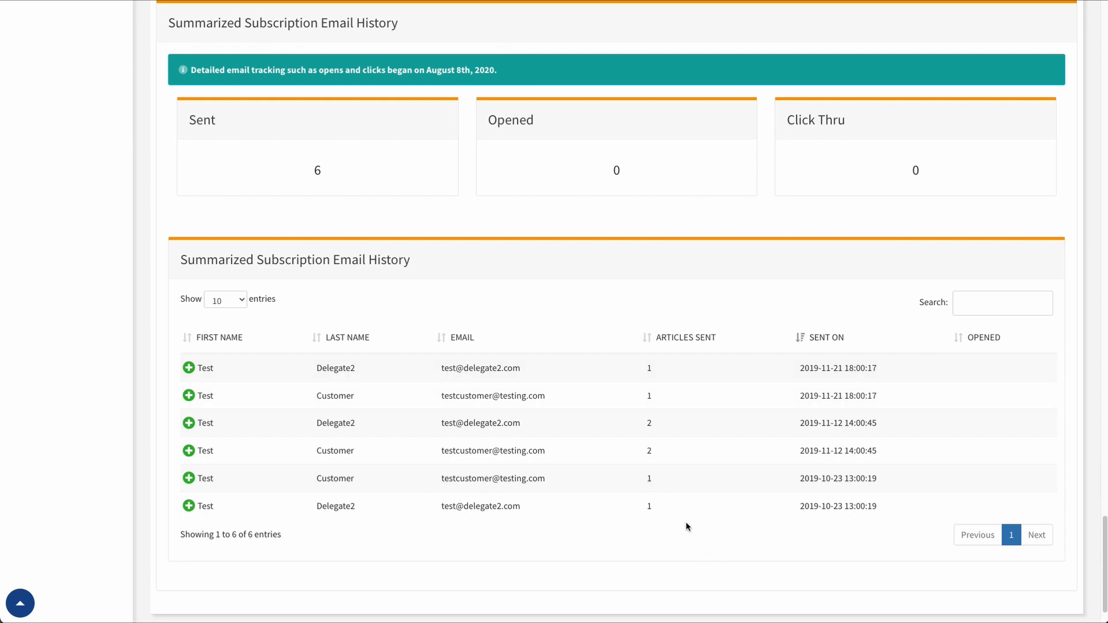
scroll(684, 514, down, 1)
scroll(684, 516, down, 1)
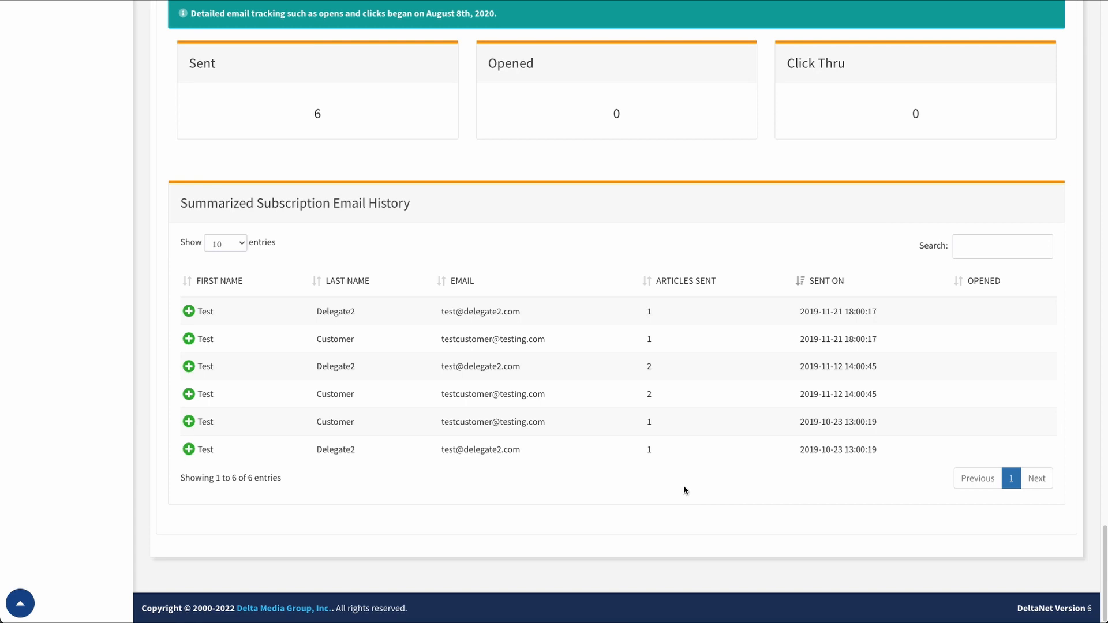
scroll(669, 508, up, 20)
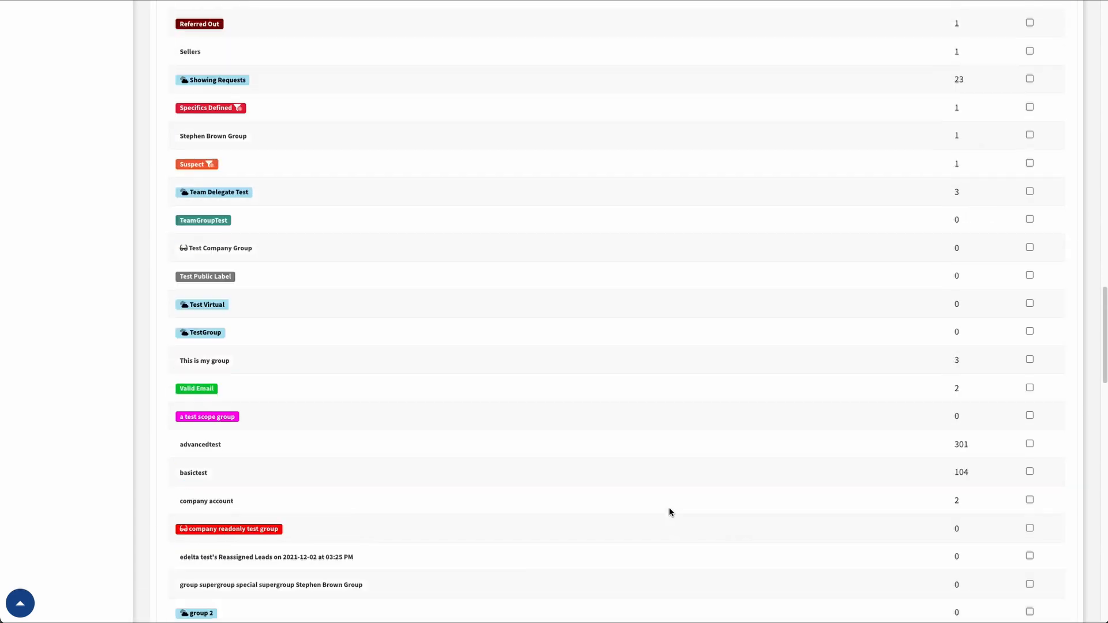
scroll(667, 507, up, 20)
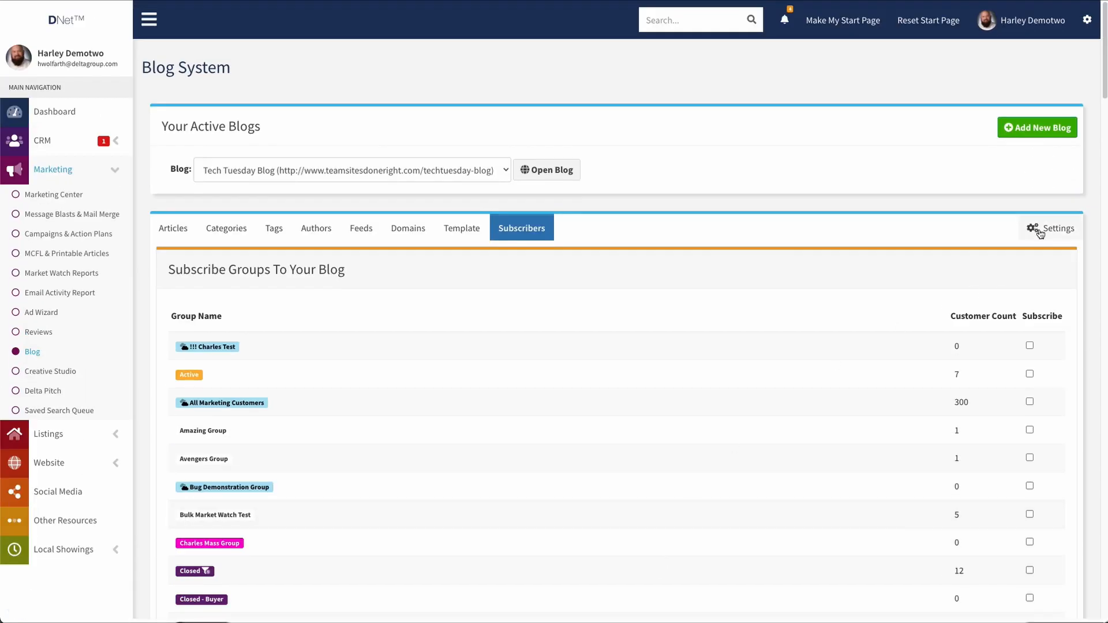
Step: Look over the blog's title and article limit settings, and open Test Article (Hills & Dales Office) on the public blog page
click(1049, 229)
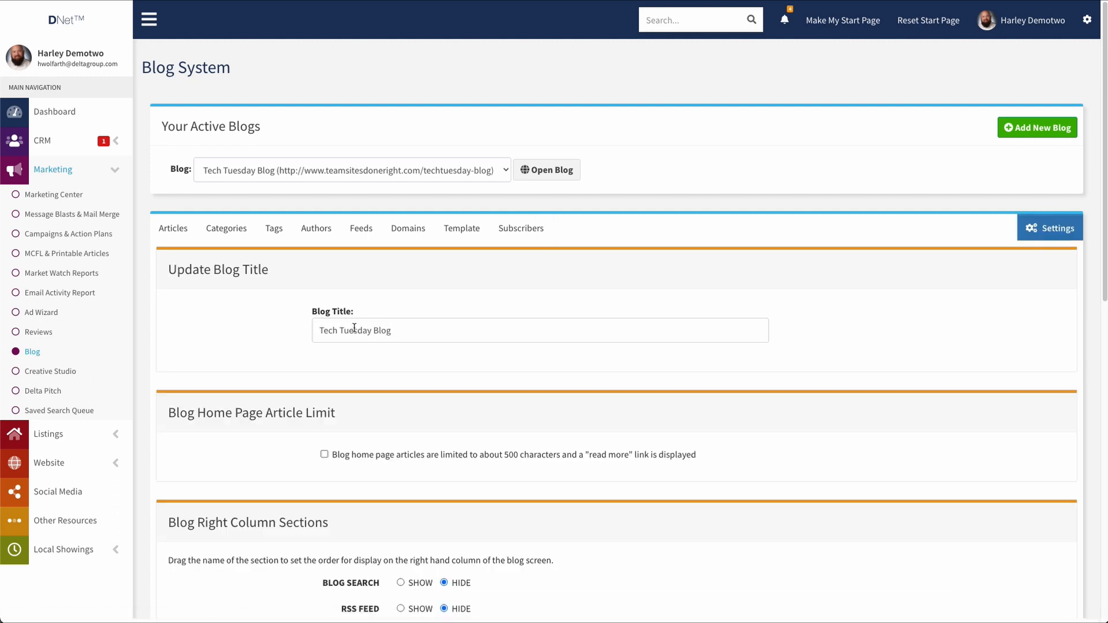
click(372, 333)
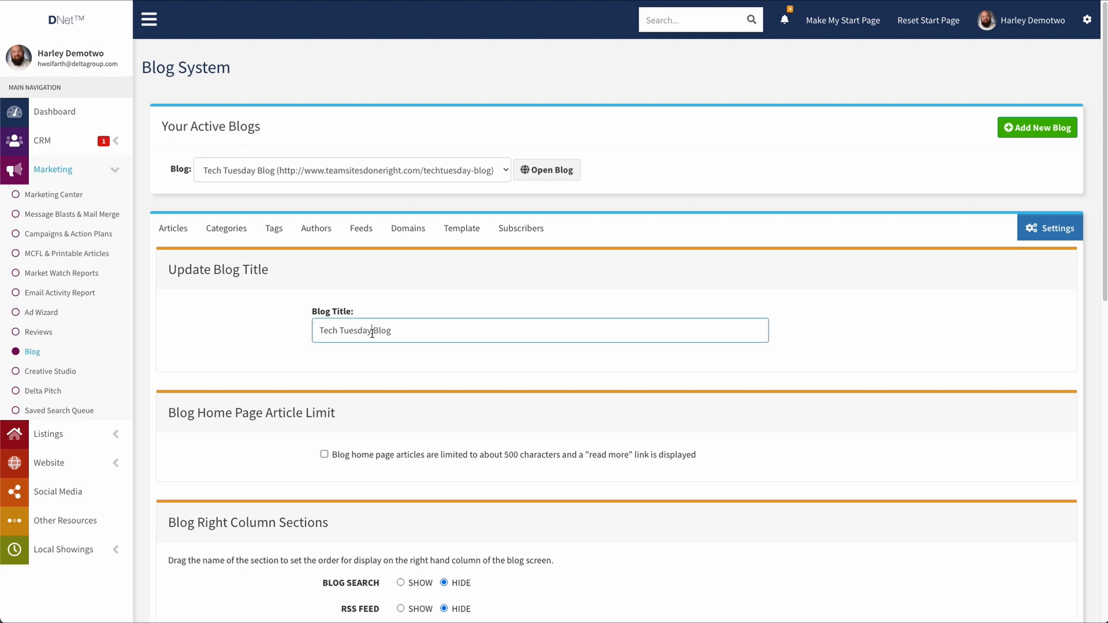
scroll(369, 323, down, 4)
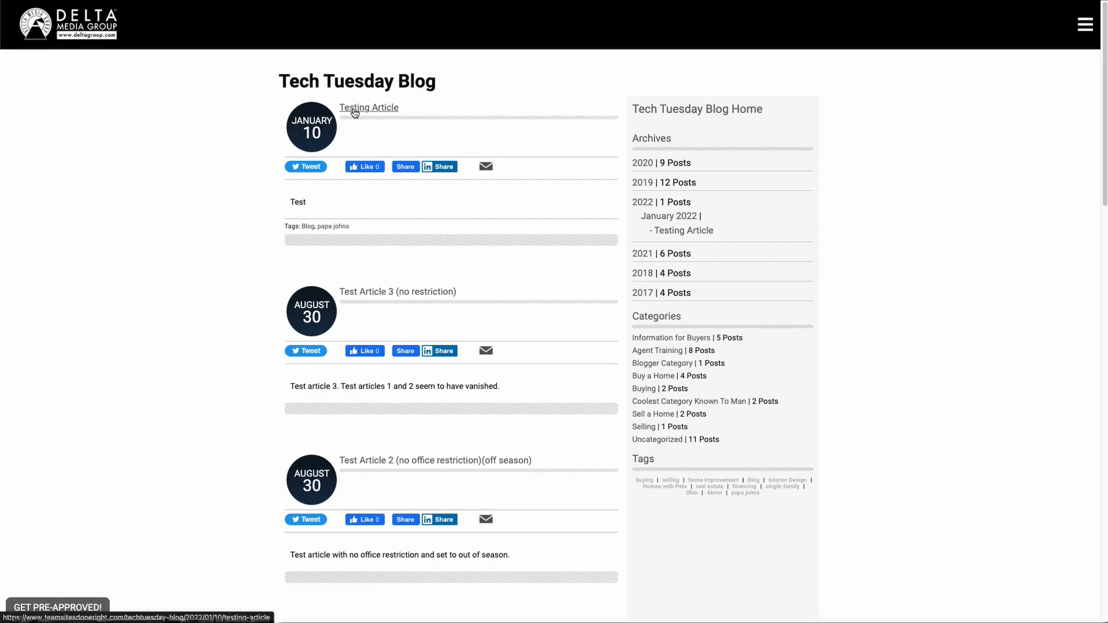
scroll(417, 180, down, 8)
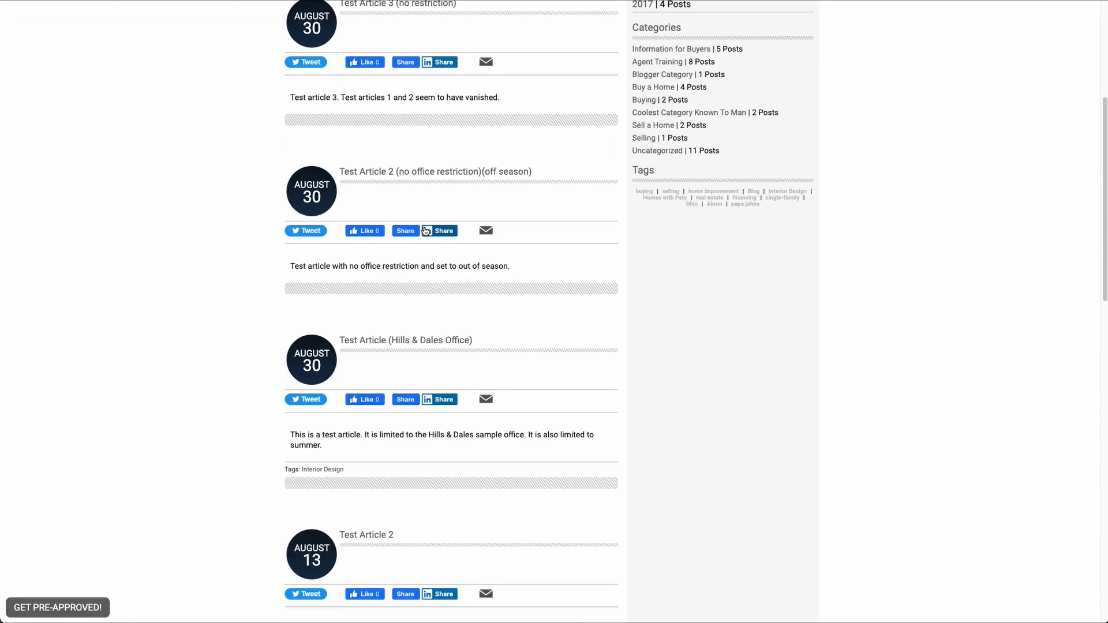
click(376, 155)
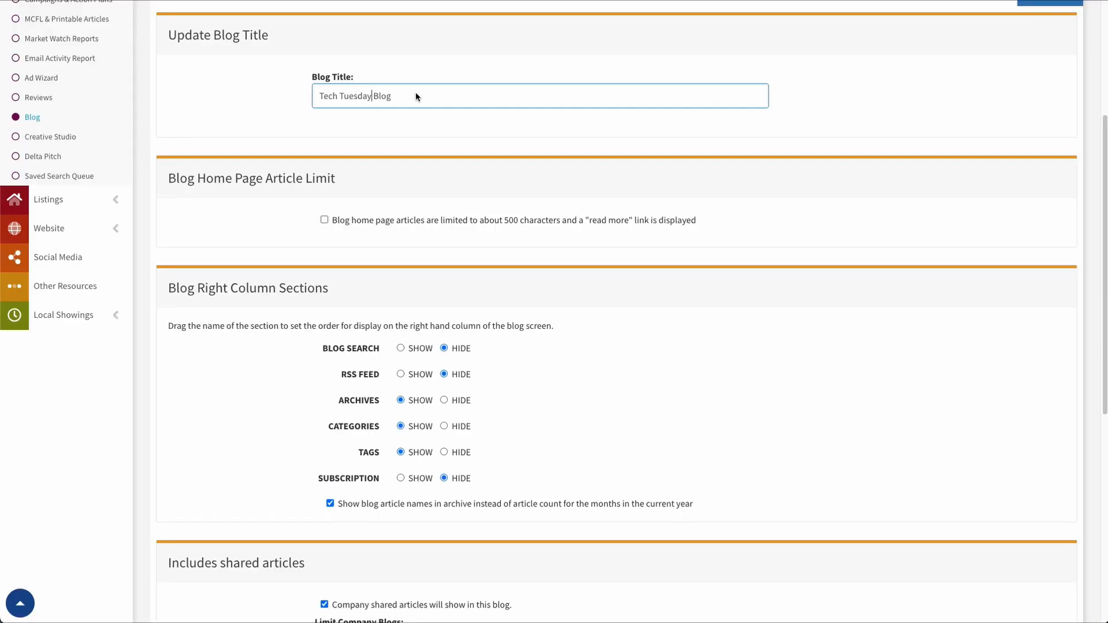
Step: Set Blog Search and RSS Feed to show in the blog's right column and save the settings
scroll(493, 385, down, 3)
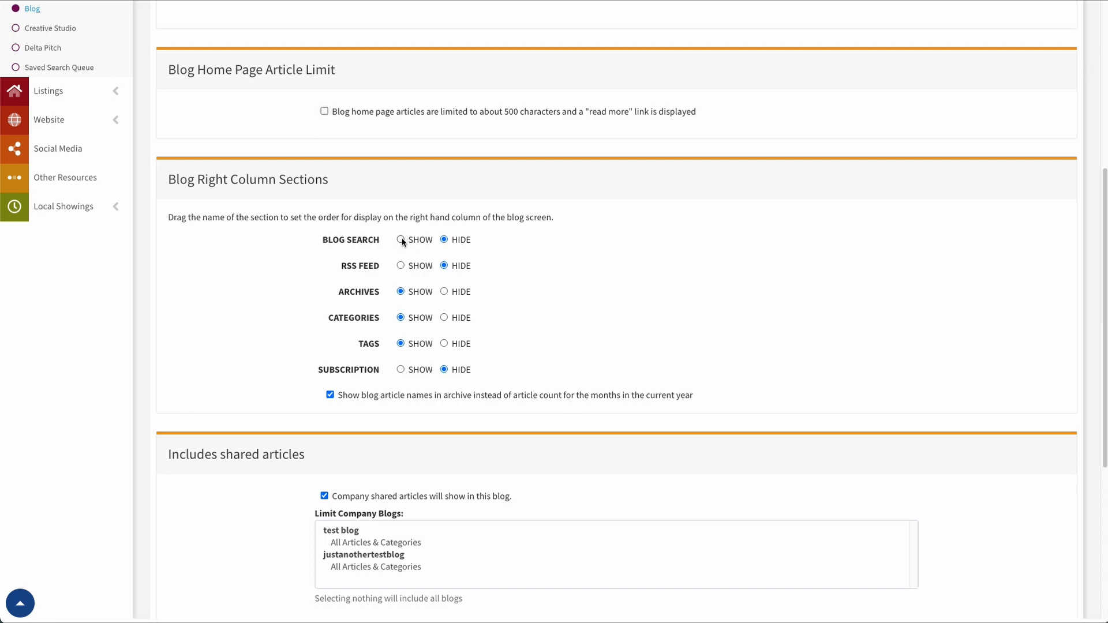
click(401, 240)
click(401, 267)
scroll(500, 325, down, 4)
scroll(633, 606, down, 1)
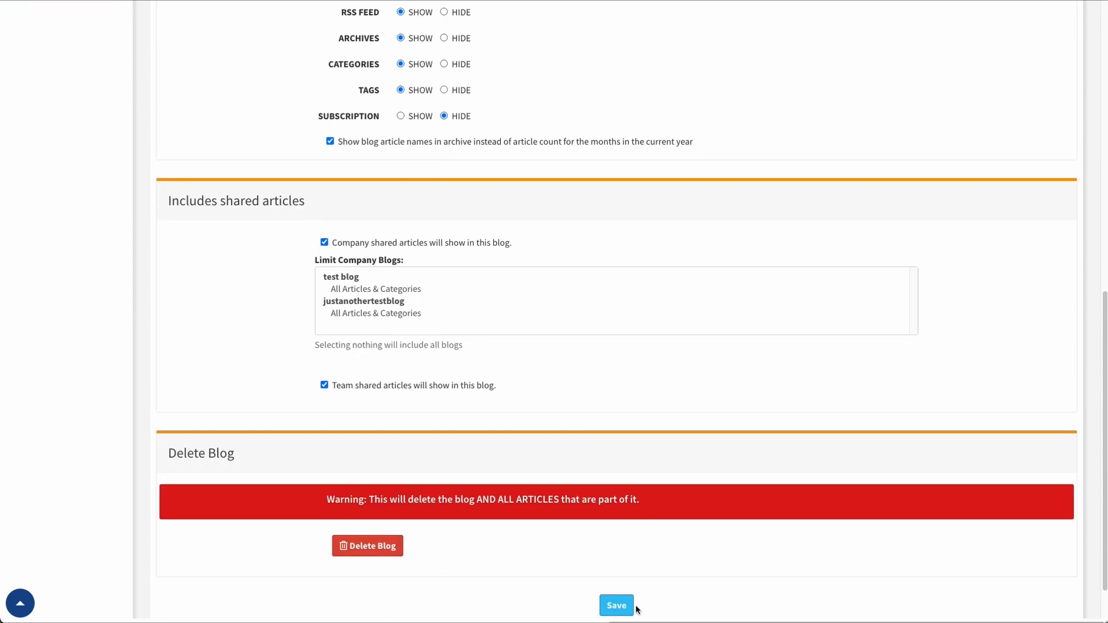
click(618, 551)
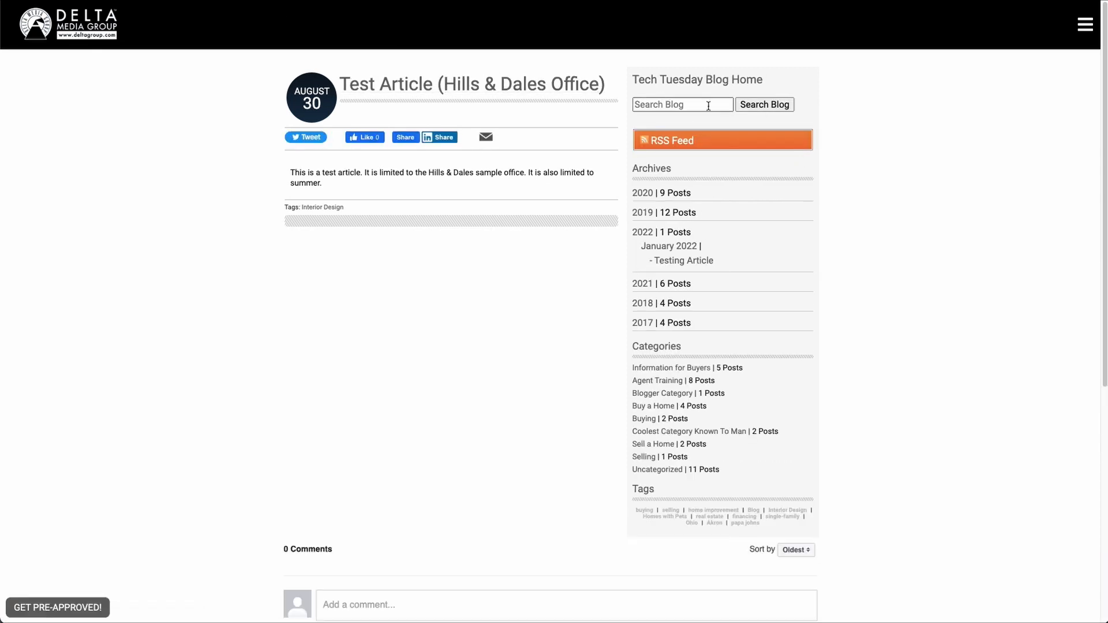
Step: Check the blog search field on the article's public page and return to the right column section settings
click(661, 106)
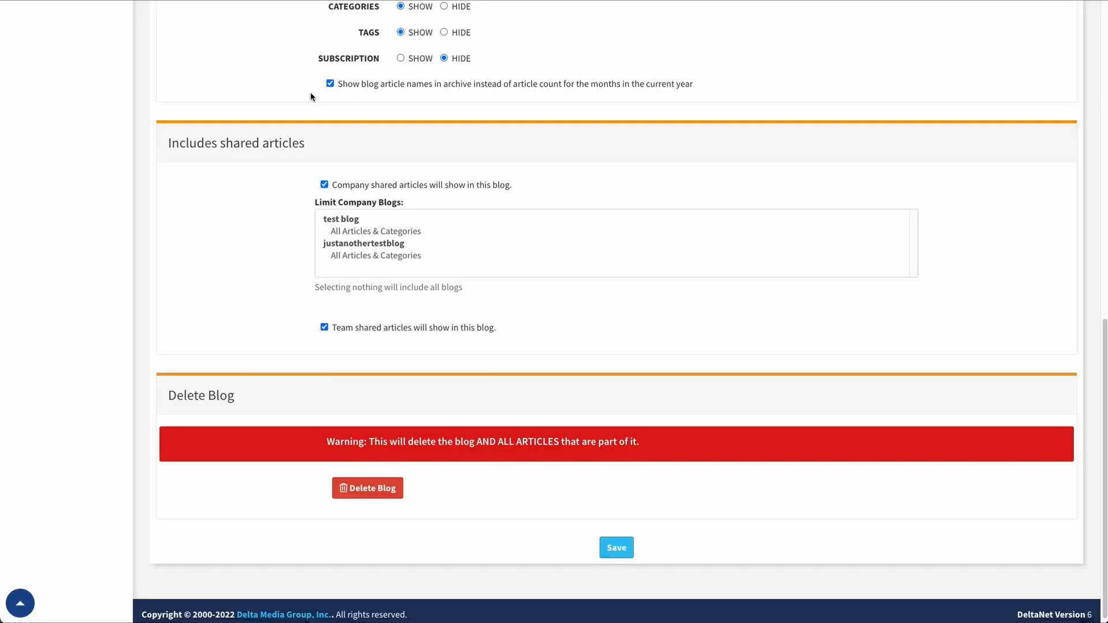
scroll(553, 171, up, 3)
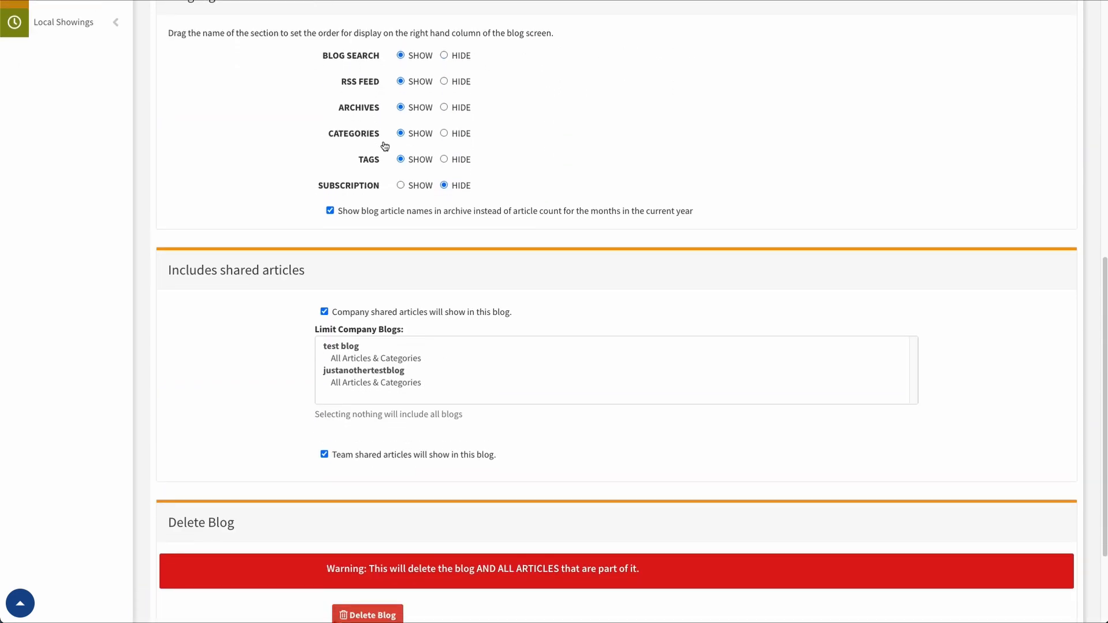
Step: Look over the shared article options and the Delete Blog section in the blog's settings
scroll(384, 146, down, 2)
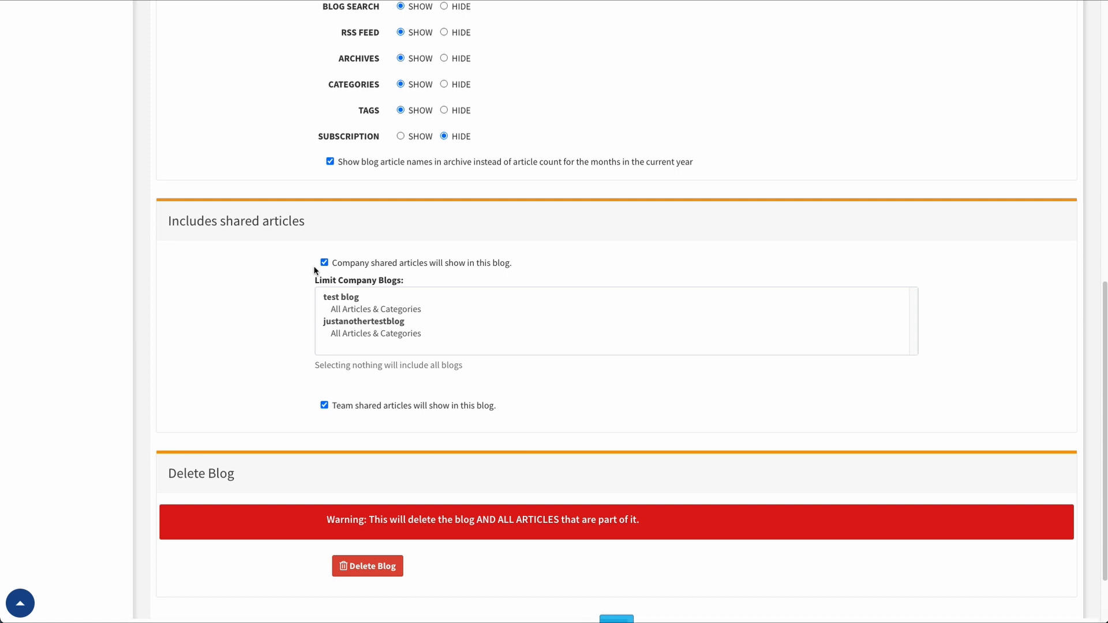
scroll(348, 449, down, 1)
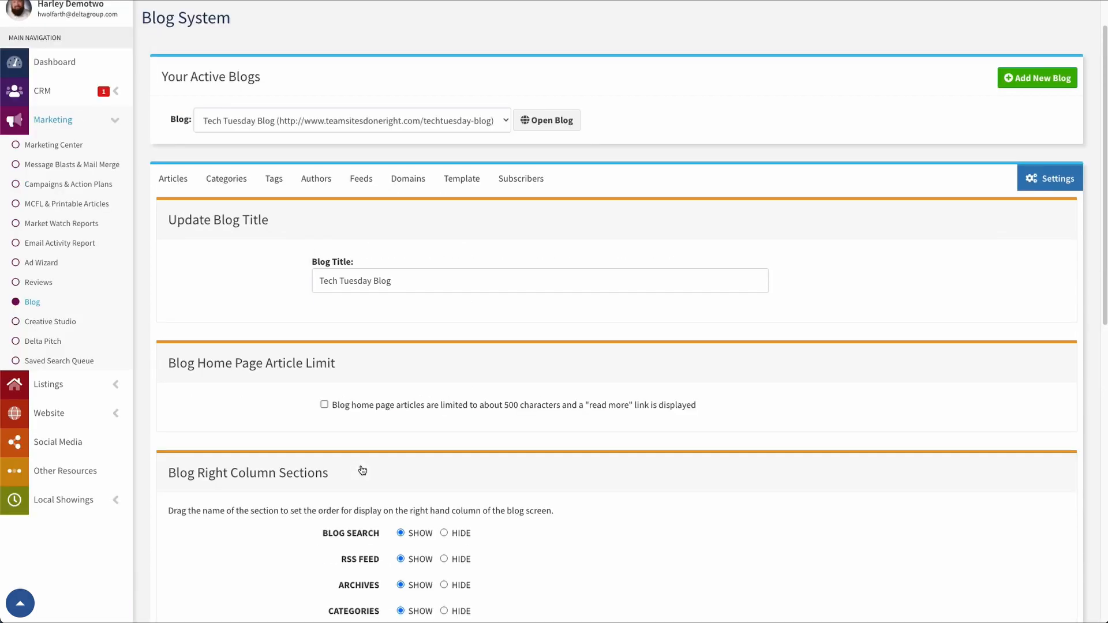
scroll(363, 471, up, 1)
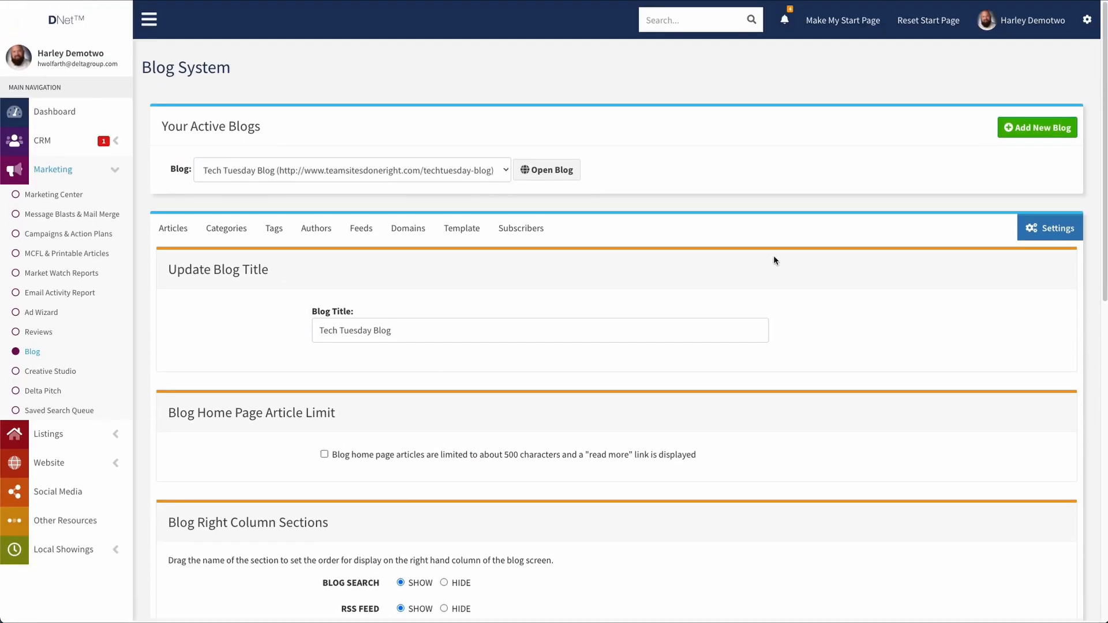
Step: Start a new article in the Tech Tuesday Blog and choose Information for Buyers as its category
click(176, 230)
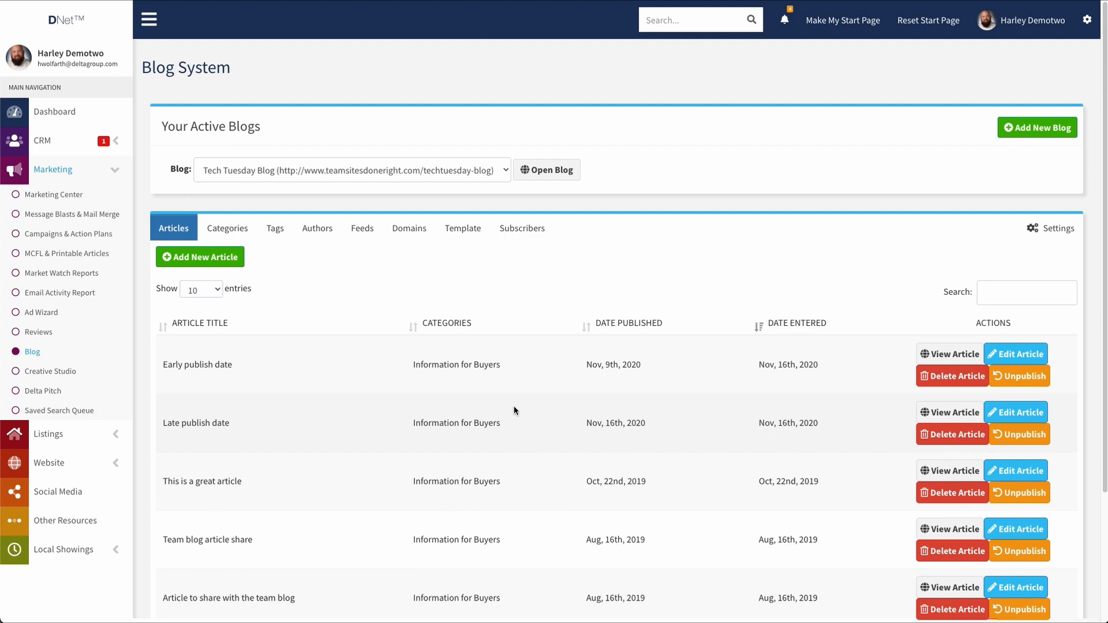
scroll(307, 363, down, 3)
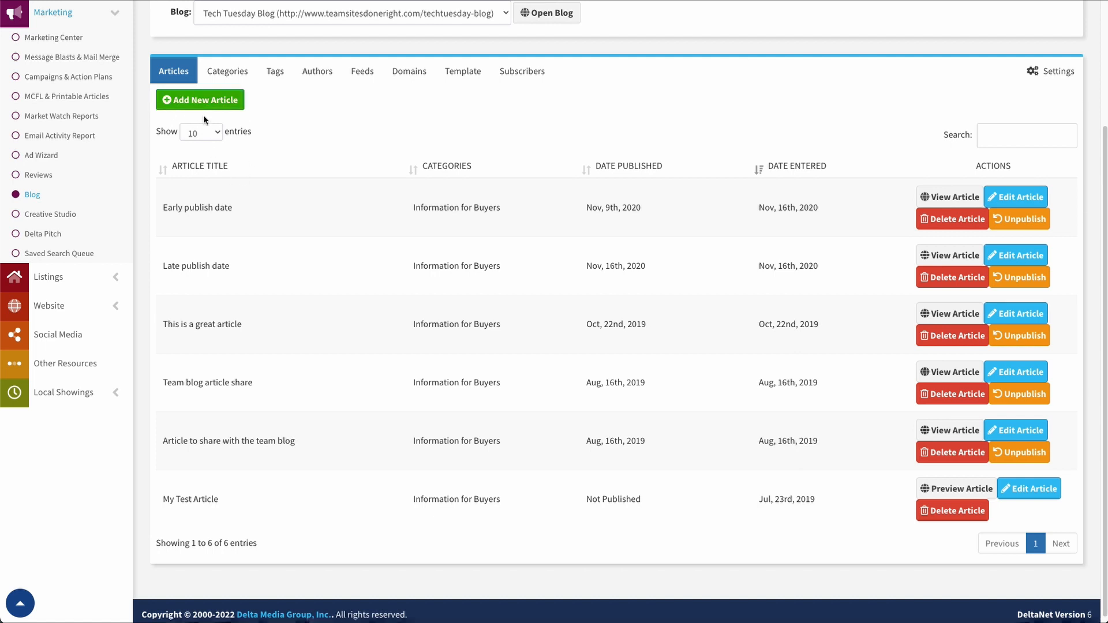
click(192, 99)
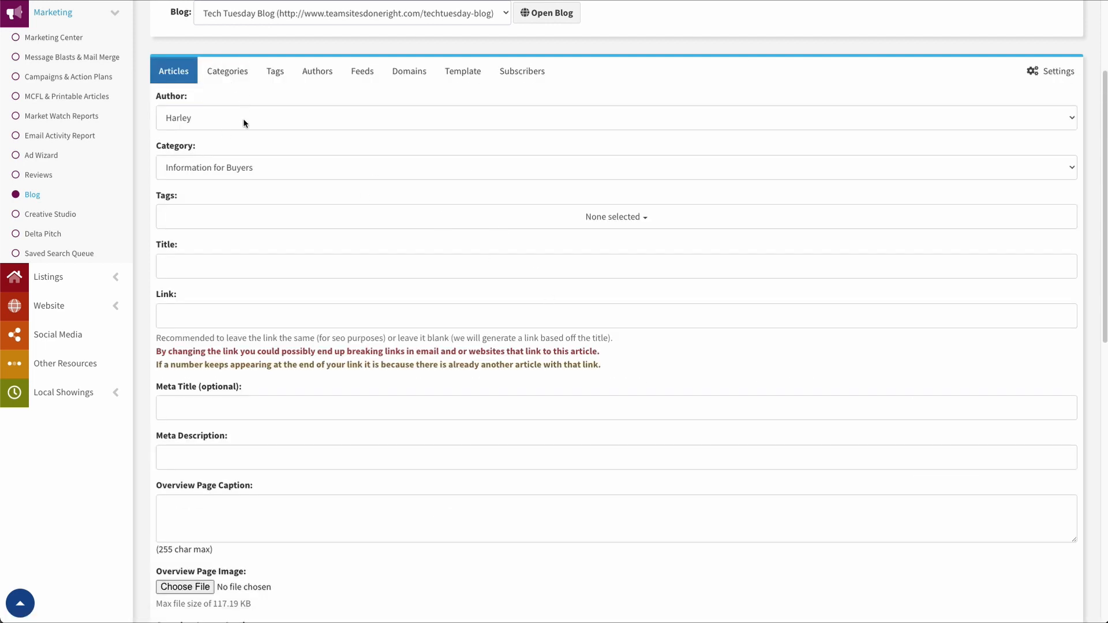
click(417, 121)
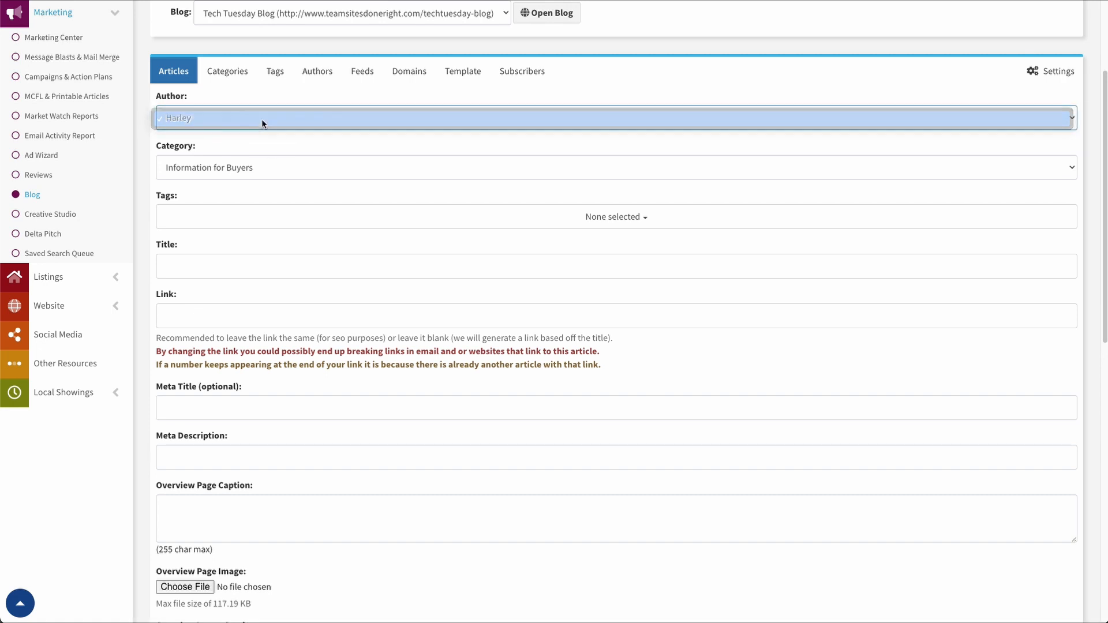
click(278, 167)
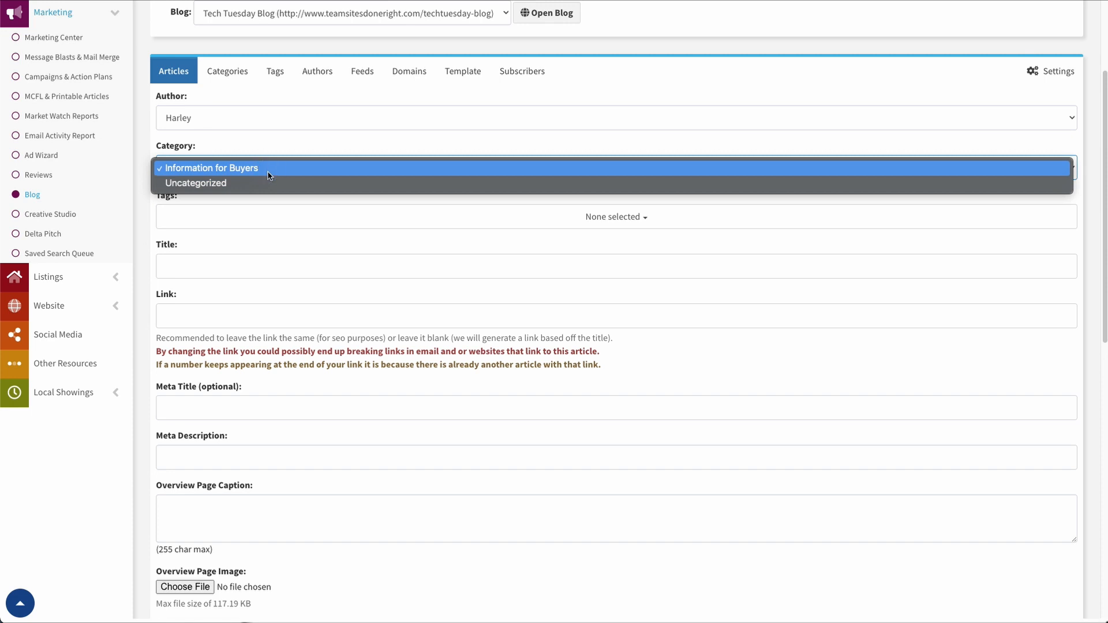
click(270, 168)
Step: Assign the buying, home improvement and selling tags to the new article
scroll(341, 168, down, 1)
scroll(346, 150, down, 1)
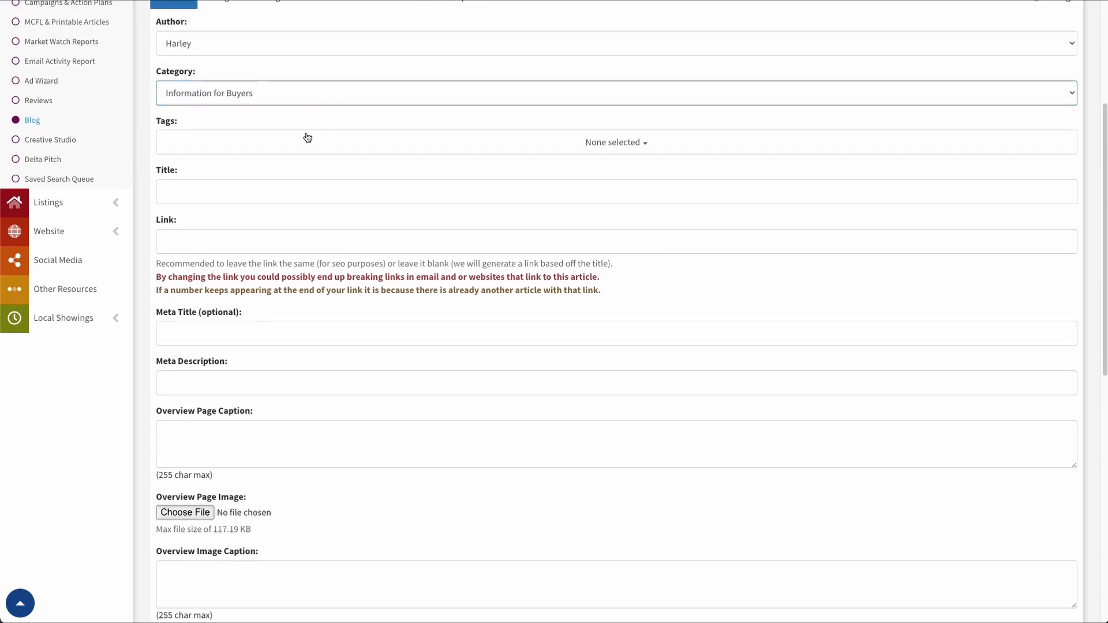
scroll(576, 143, down, 1)
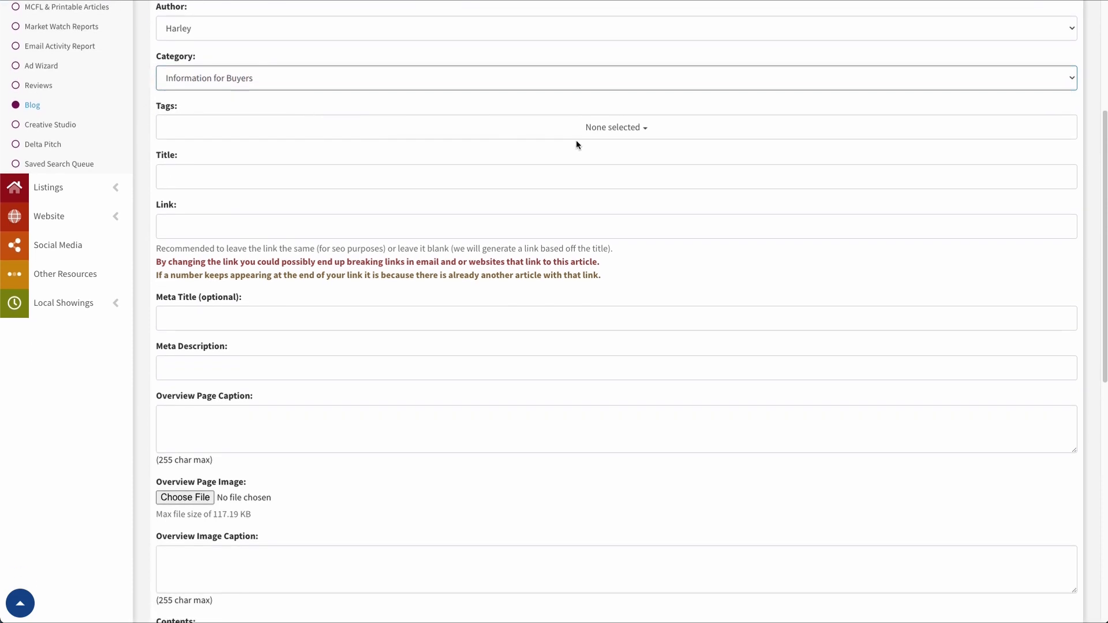
click(616, 128)
click(173, 196)
click(172, 212)
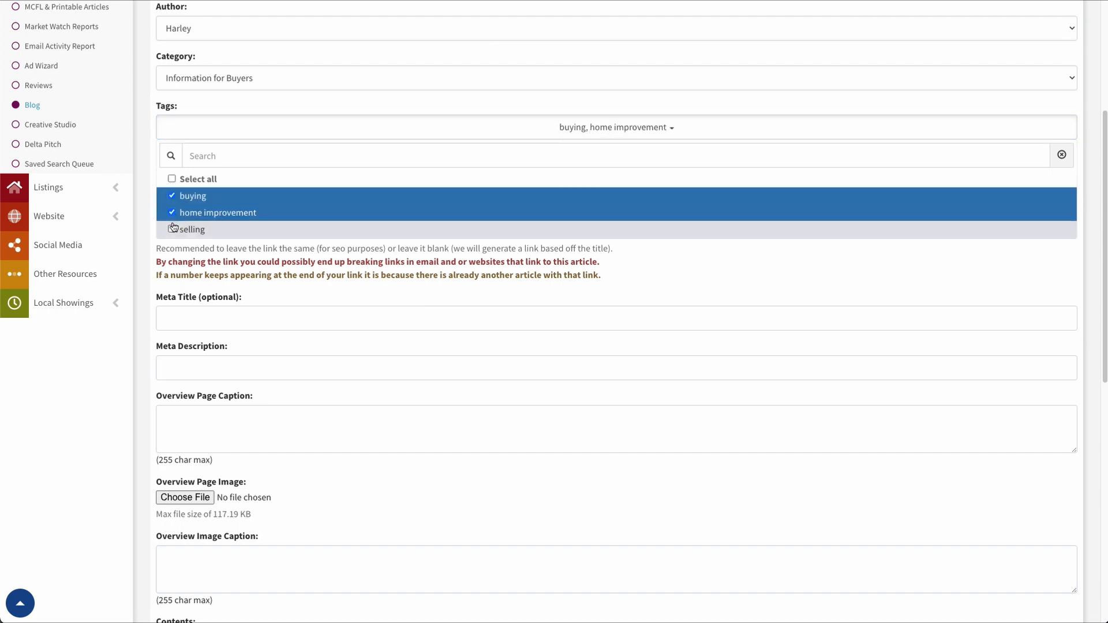
click(172, 229)
click(676, 131)
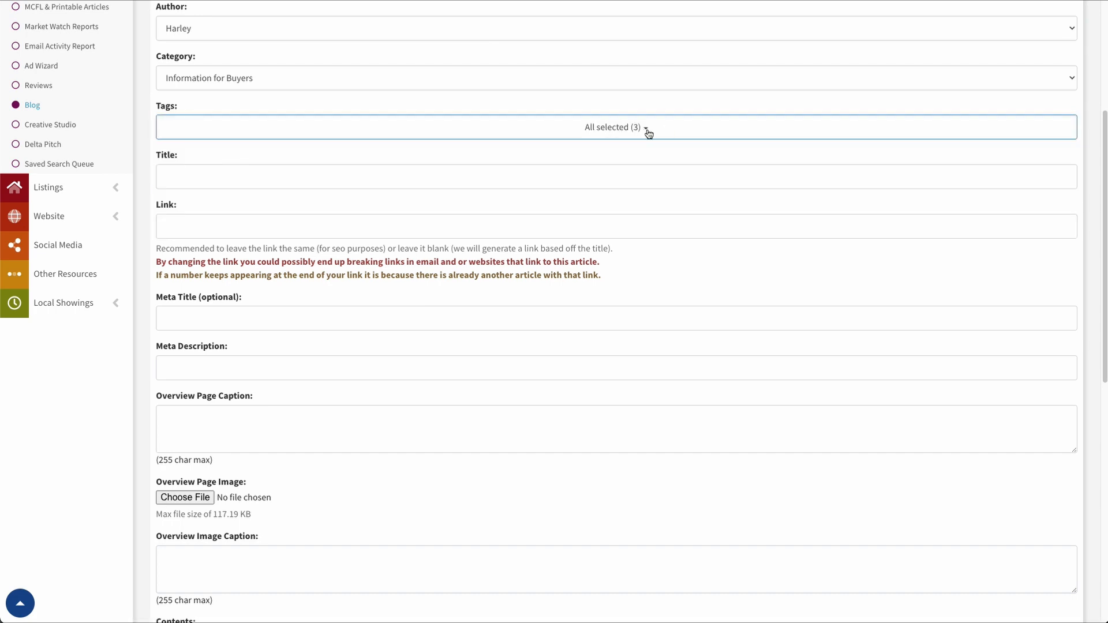
Step: Examine the new article's title, link, meta title, meta description and overview page caption fields, including the advice on leaving the link blank
click(311, 186)
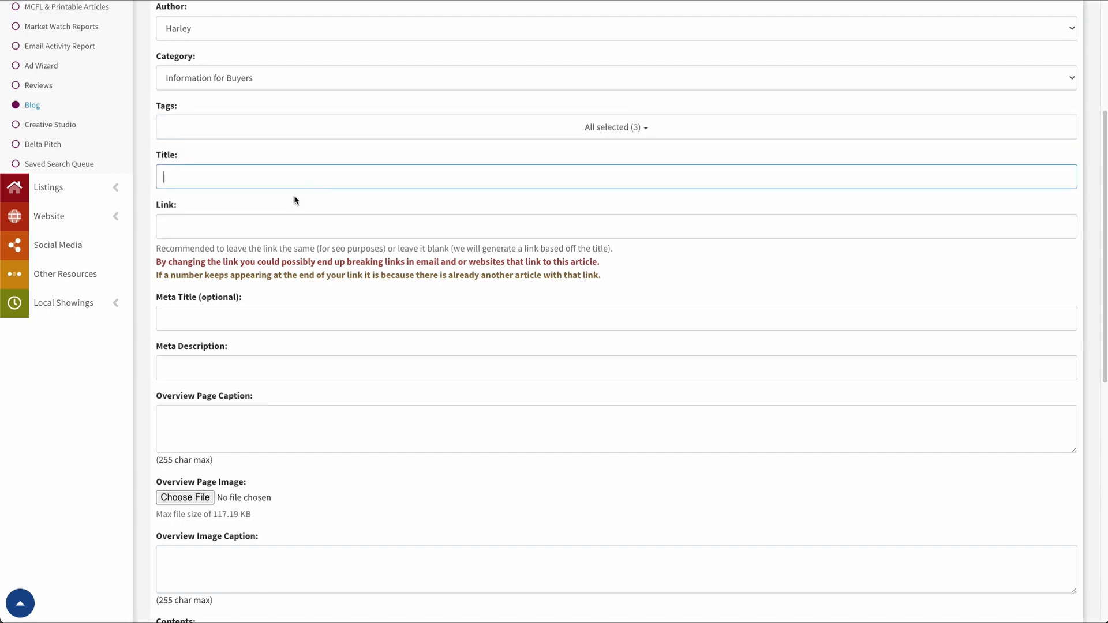
click(282, 229)
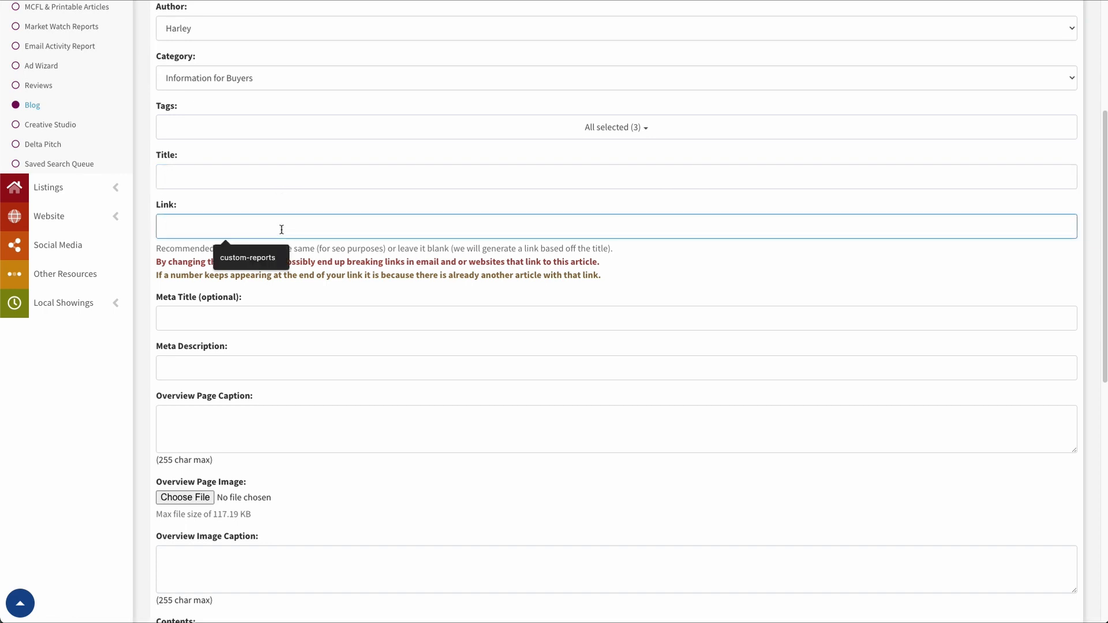
drag(152, 246, 622, 248)
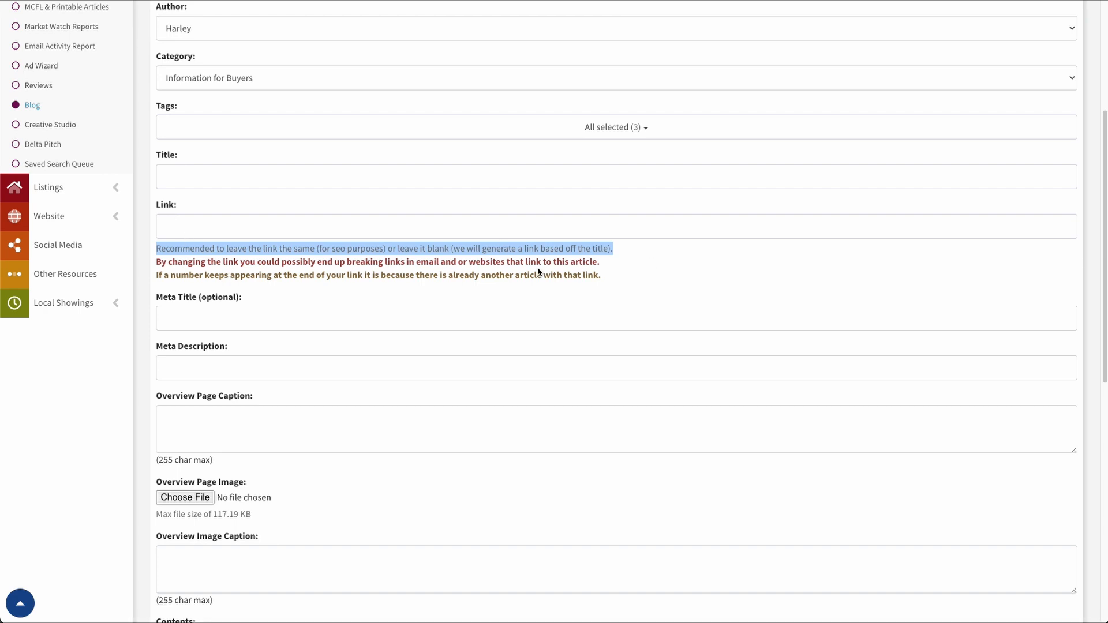
click(184, 171)
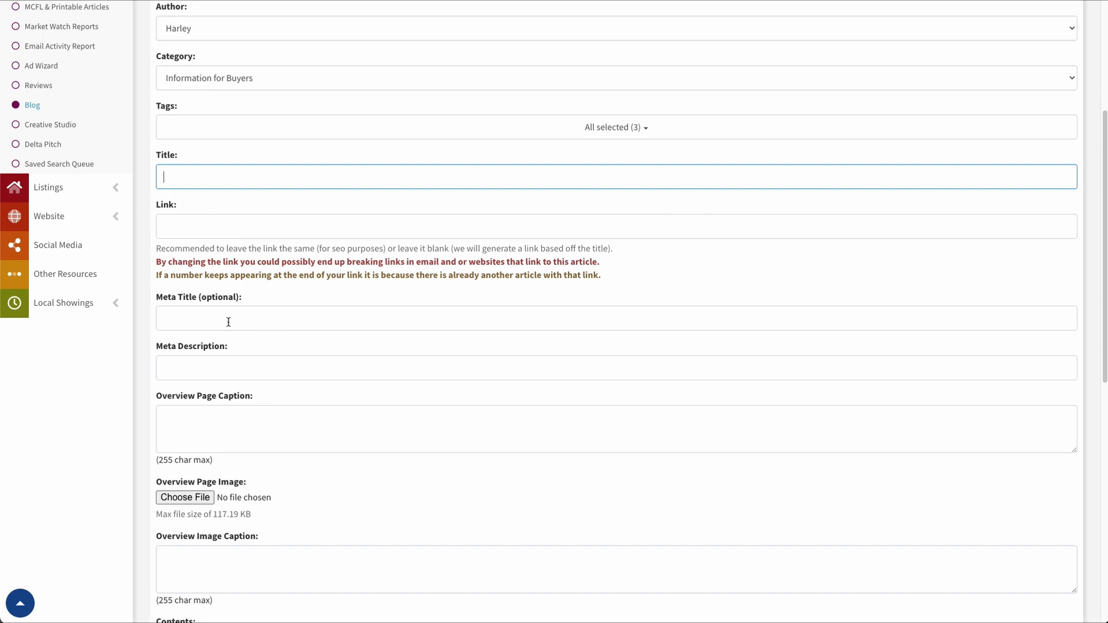
click(398, 317)
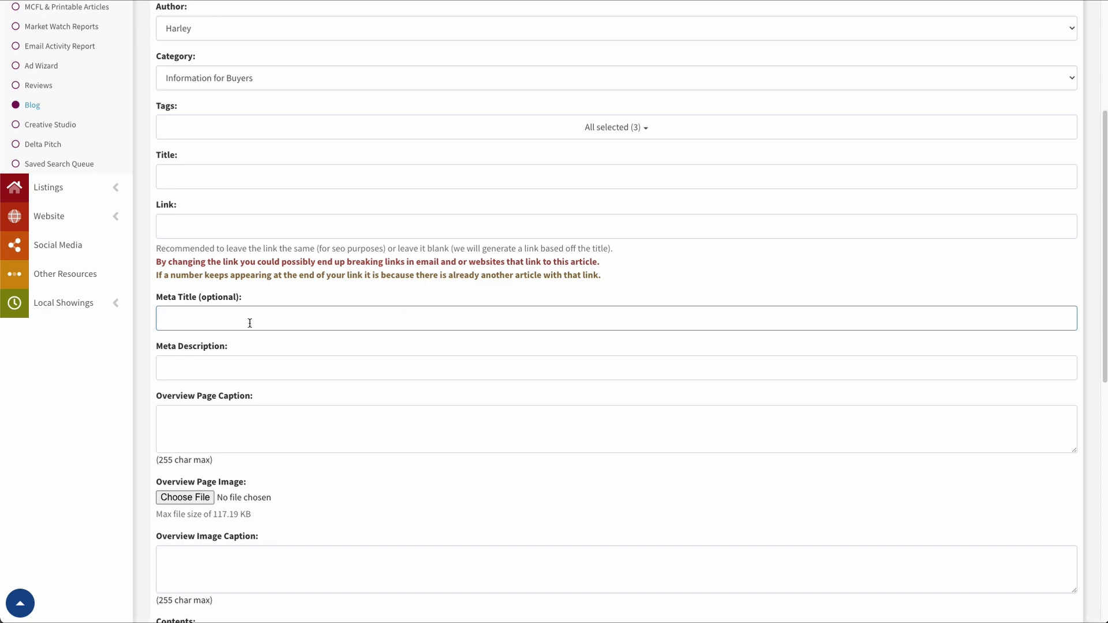
click(171, 368)
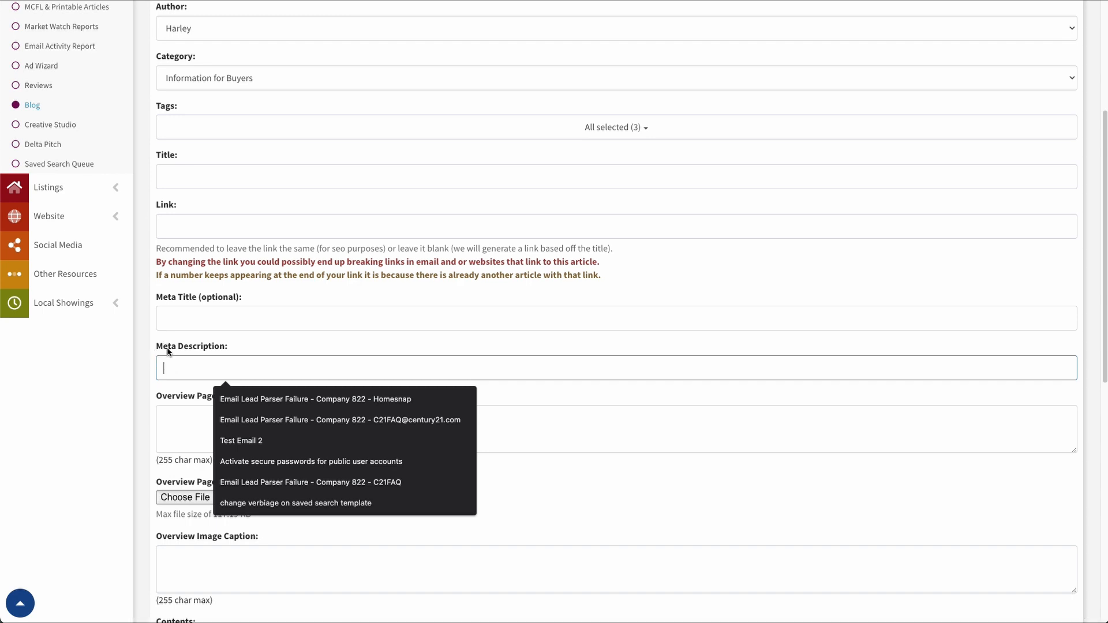
click(184, 435)
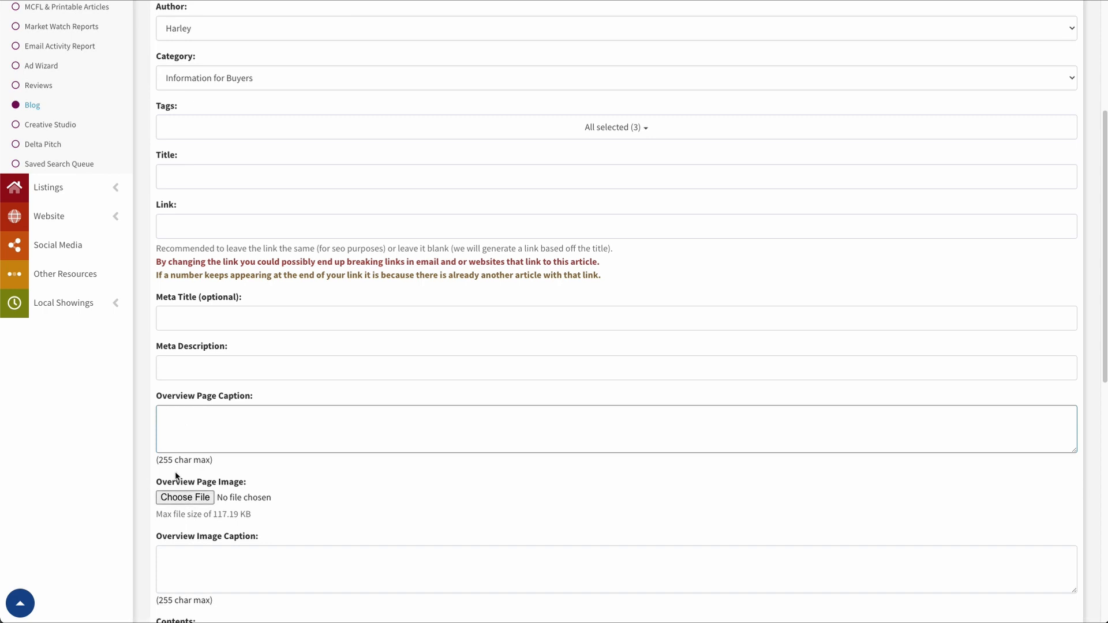
Step: Examine the new article's overview image and image caption fields, contents editor, sharing option and publish date
scroll(181, 496, down, 5)
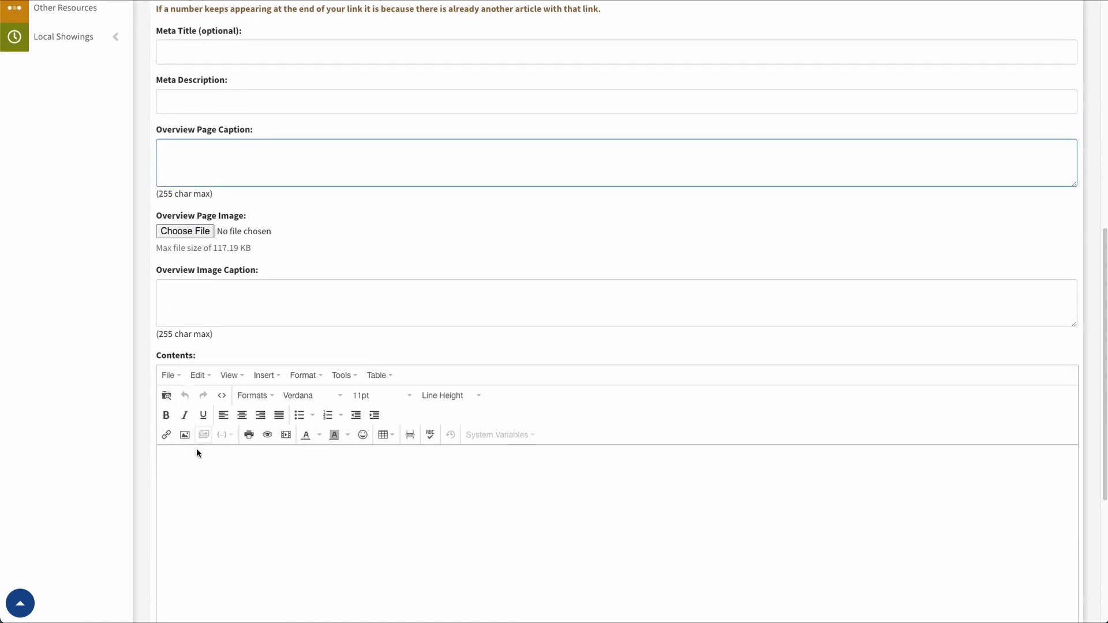
scroll(163, 442, down, 2)
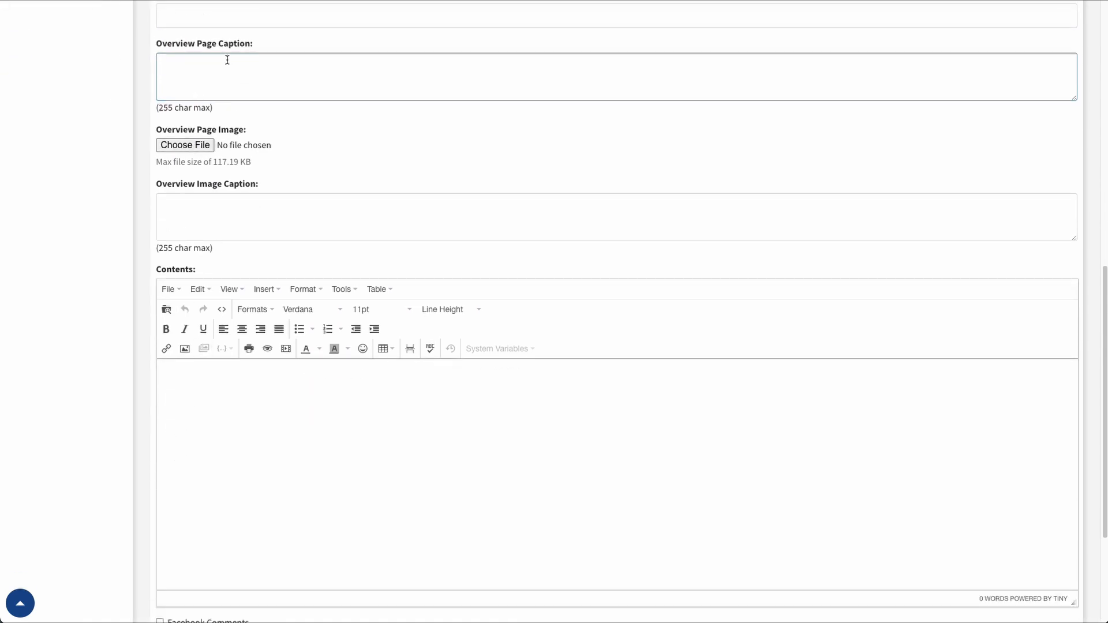
scroll(234, 138, down, 1)
scroll(234, 141, down, 3)
scroll(206, 52, up, 2)
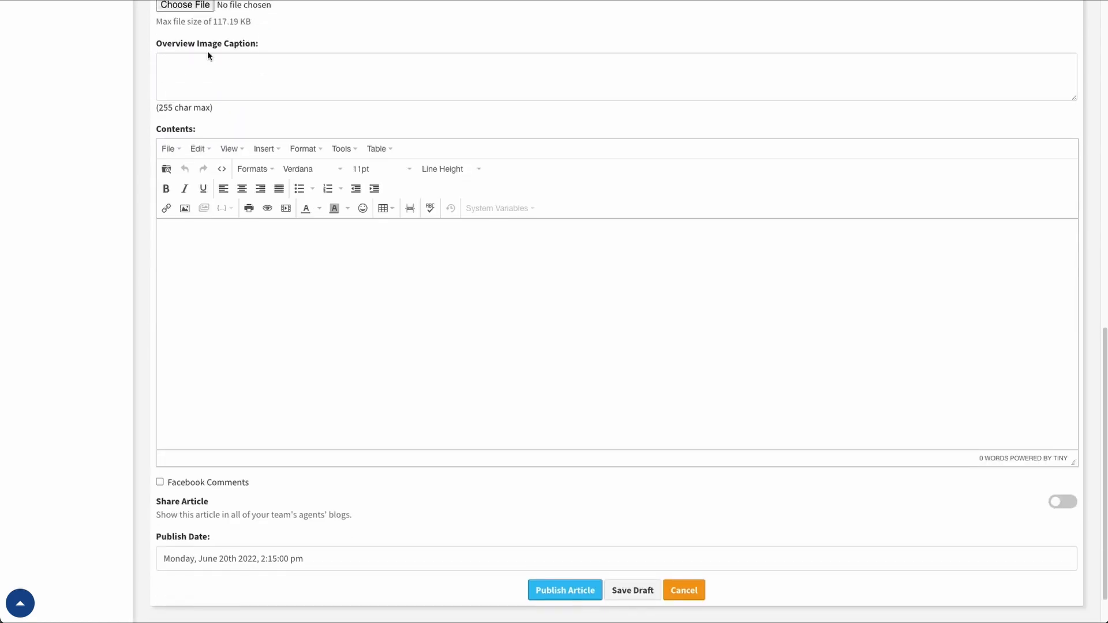
scroll(180, 77, down, 1)
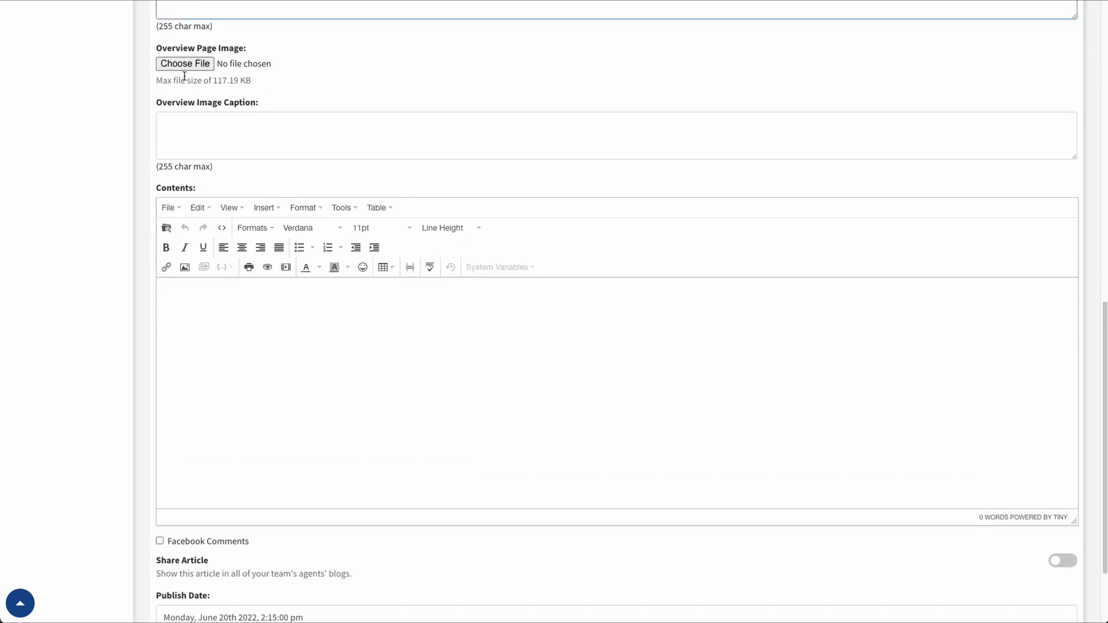
scroll(187, 76, down, 2)
scroll(189, 77, up, 5)
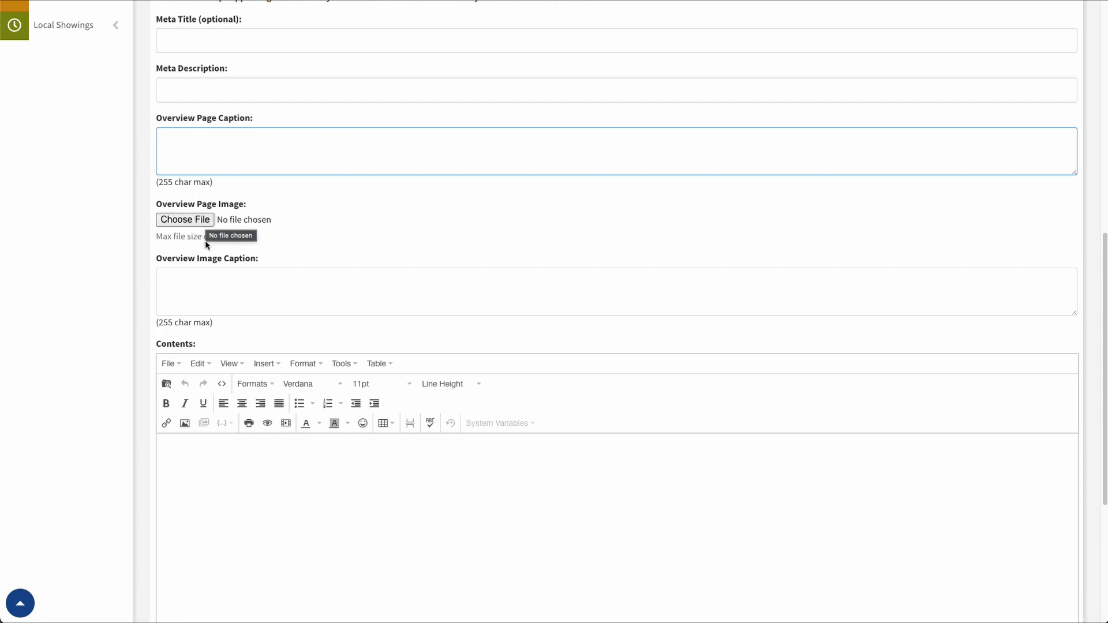
click(231, 304)
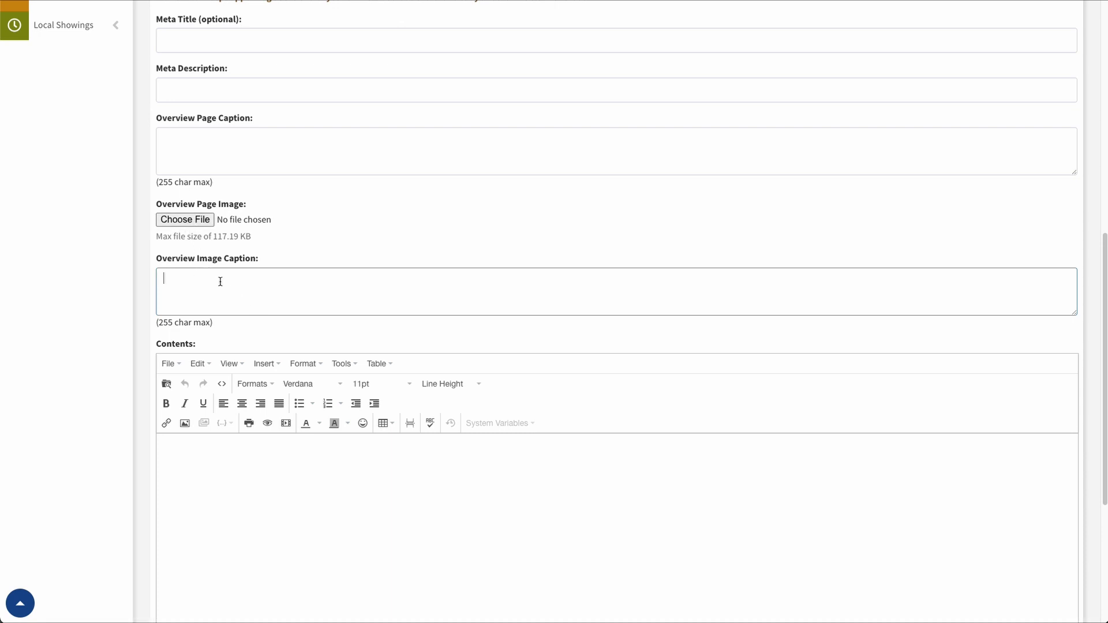
scroll(211, 286, down, 5)
click(195, 231)
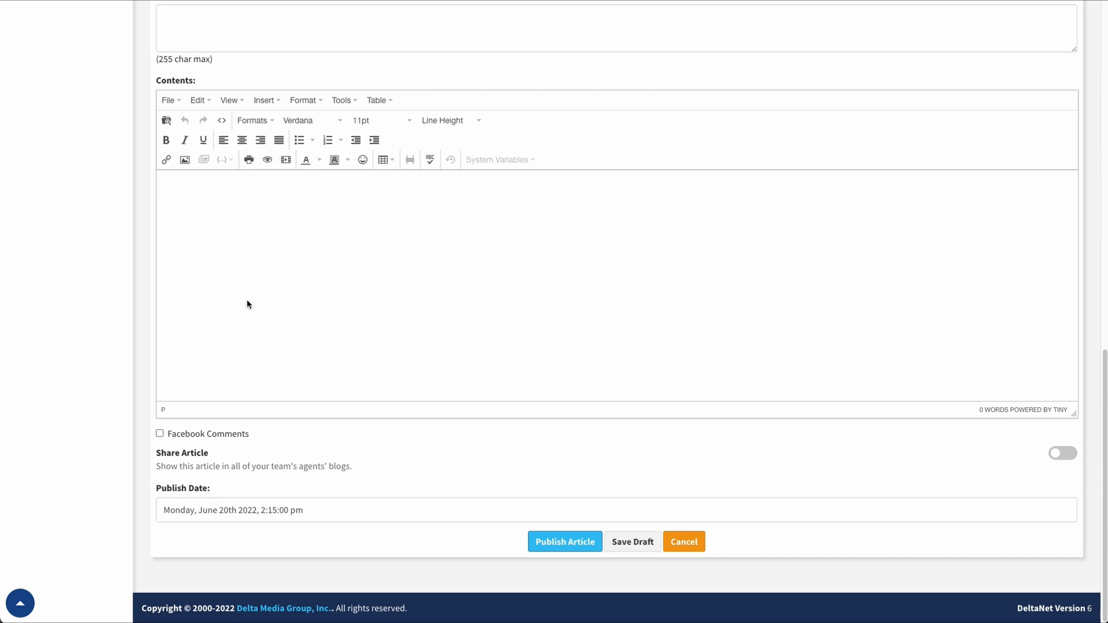
Step: Try the Facebook Comments option, check the comments area on the public article page, and discard the new article
click(160, 434)
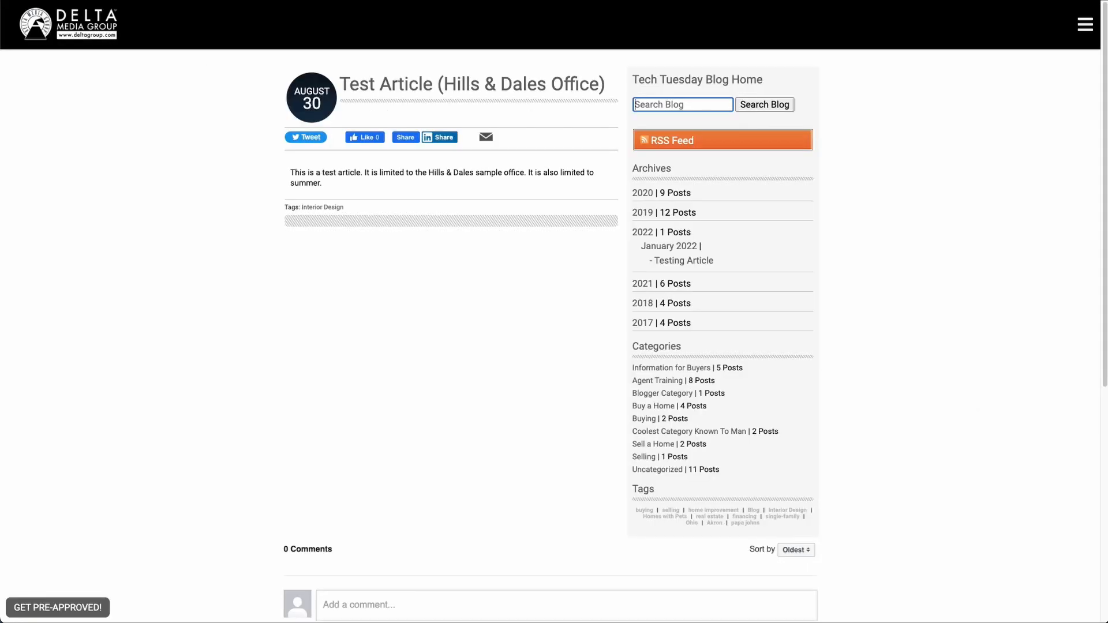
scroll(386, 452, down, 3)
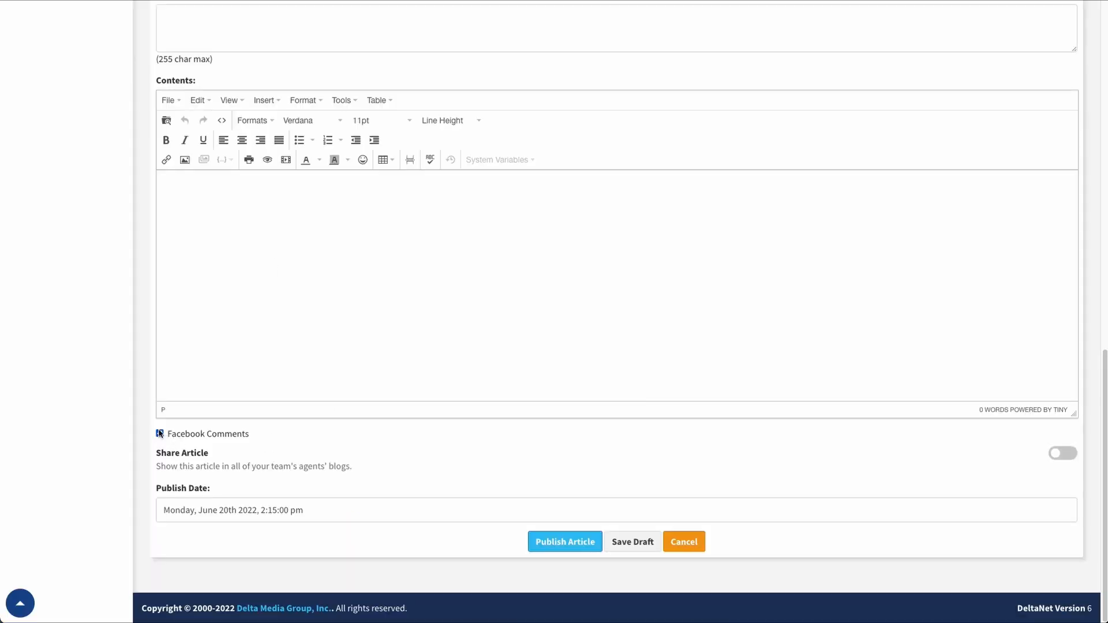
click(160, 434)
click(697, 538)
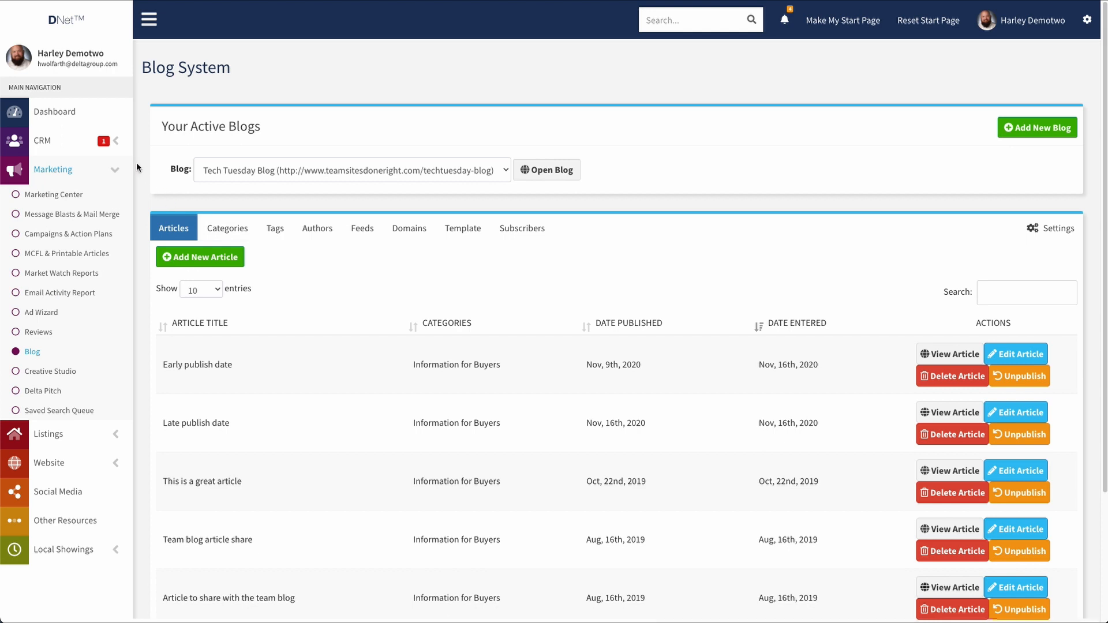
Step: Open the website's custom pages list and look through it for the blog entries, down to Tech Tuesday Blog
click(113, 462)
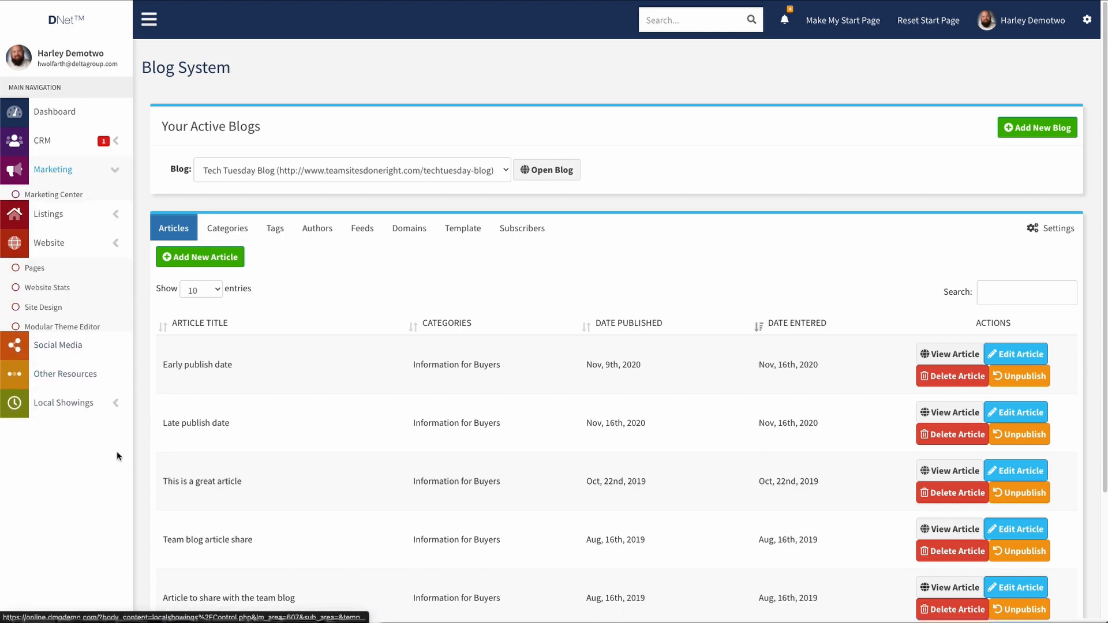
click(41, 253)
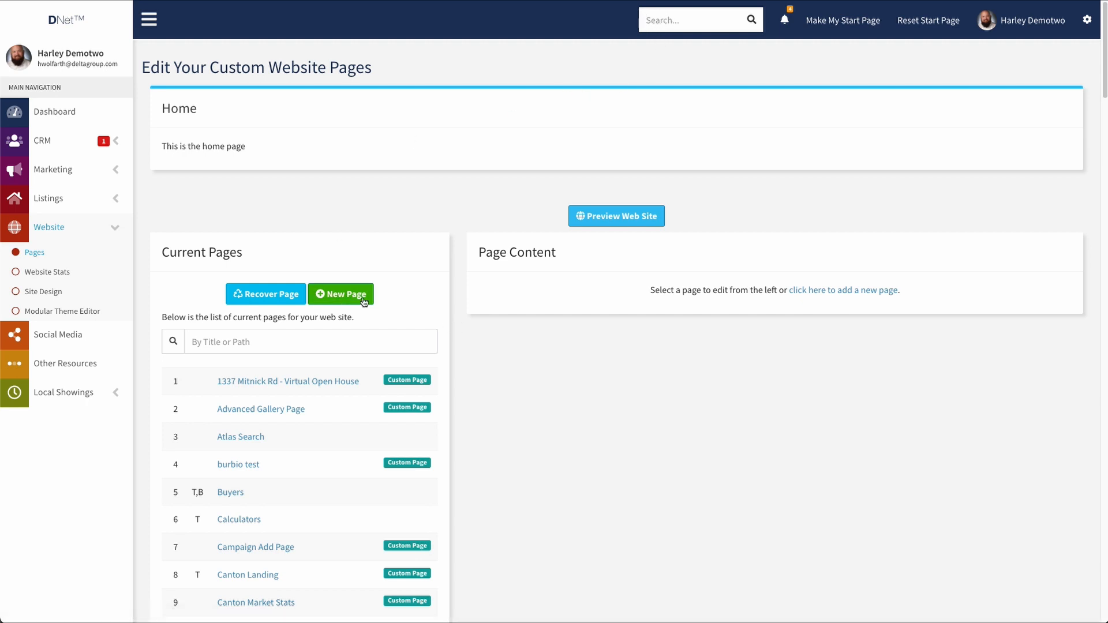
scroll(331, 438, down, 2)
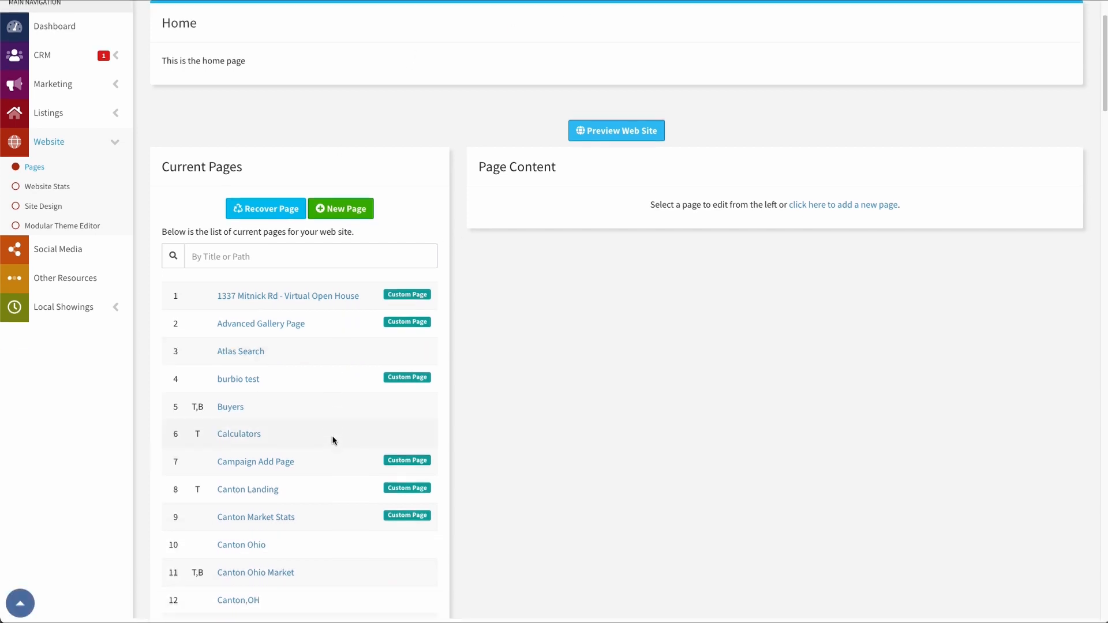
scroll(332, 440, down, 8)
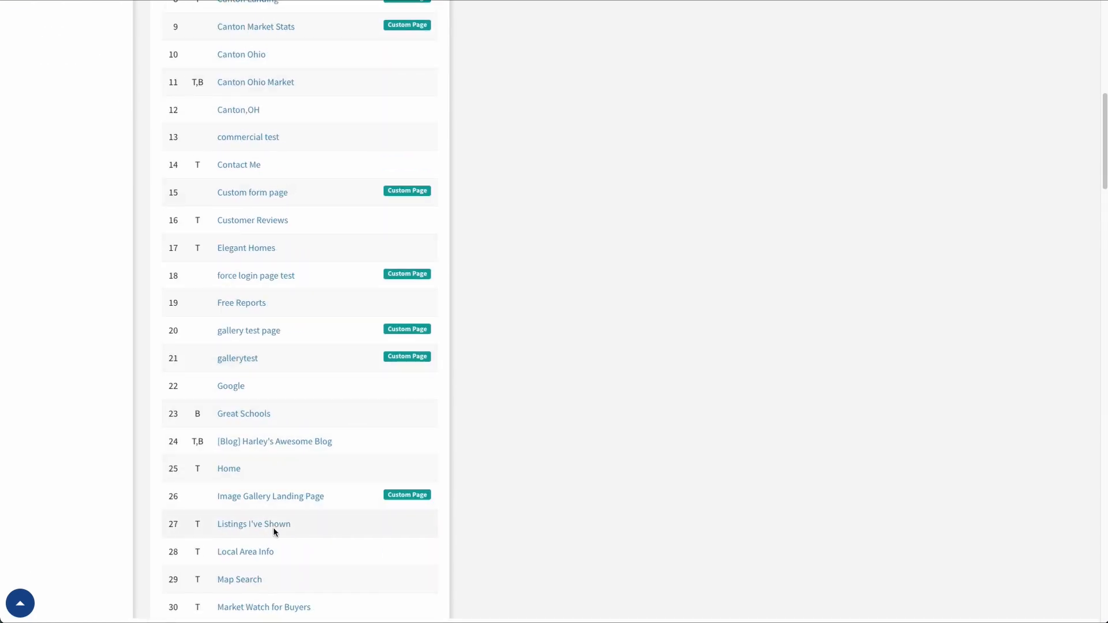
scroll(278, 343, down, 1)
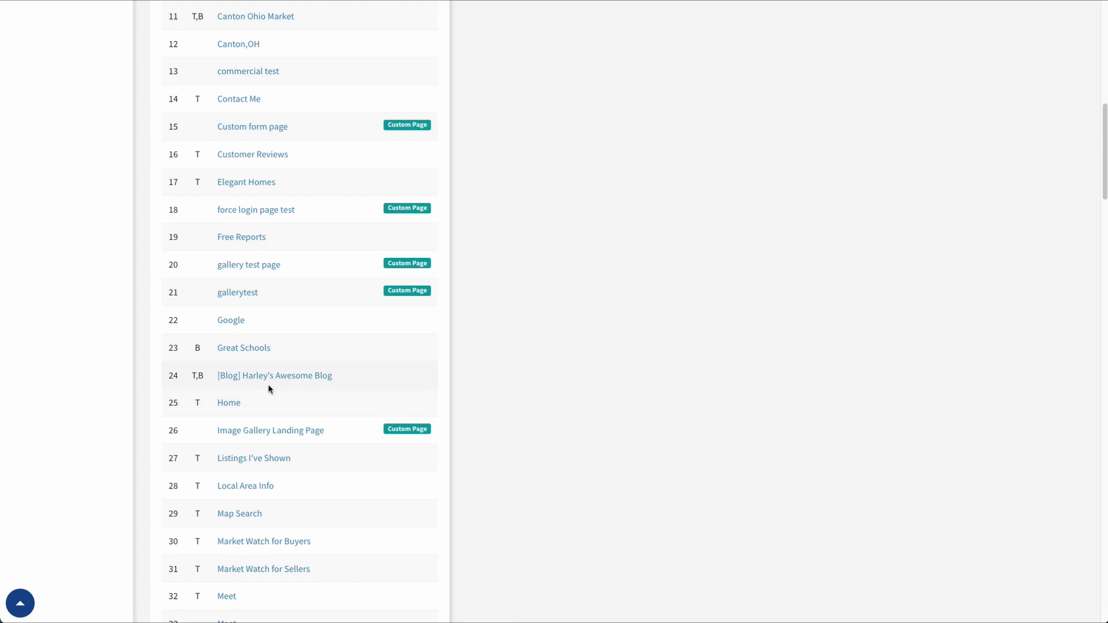
scroll(268, 384, down, 12)
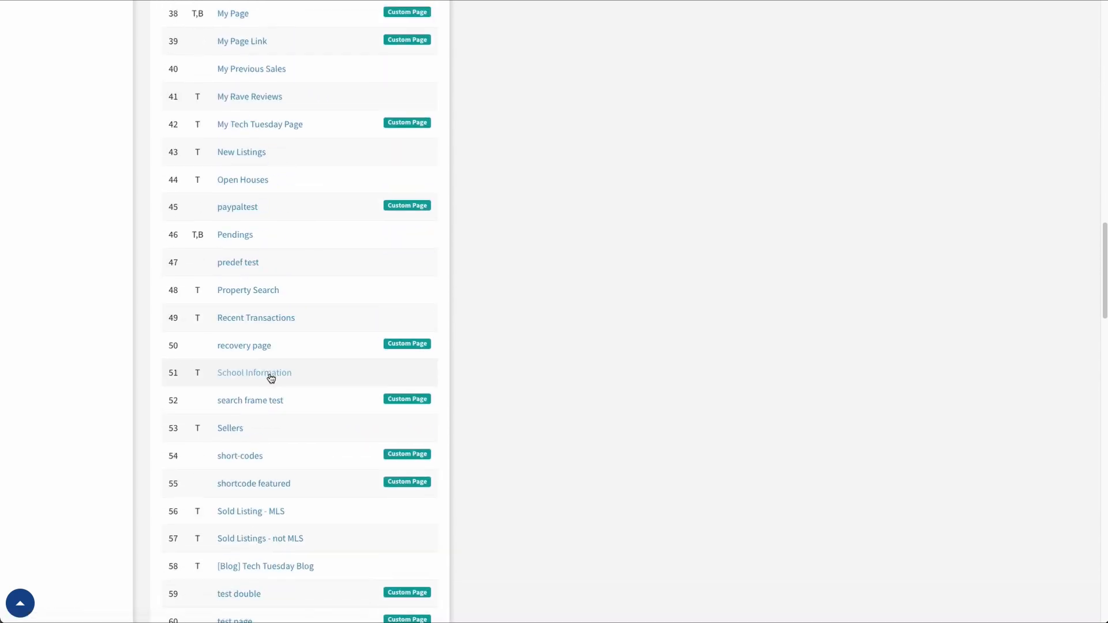
Step: Find the Tech Tuesday Blog entry in the current pages list and open its blog link settings
scroll(270, 375, down, 4)
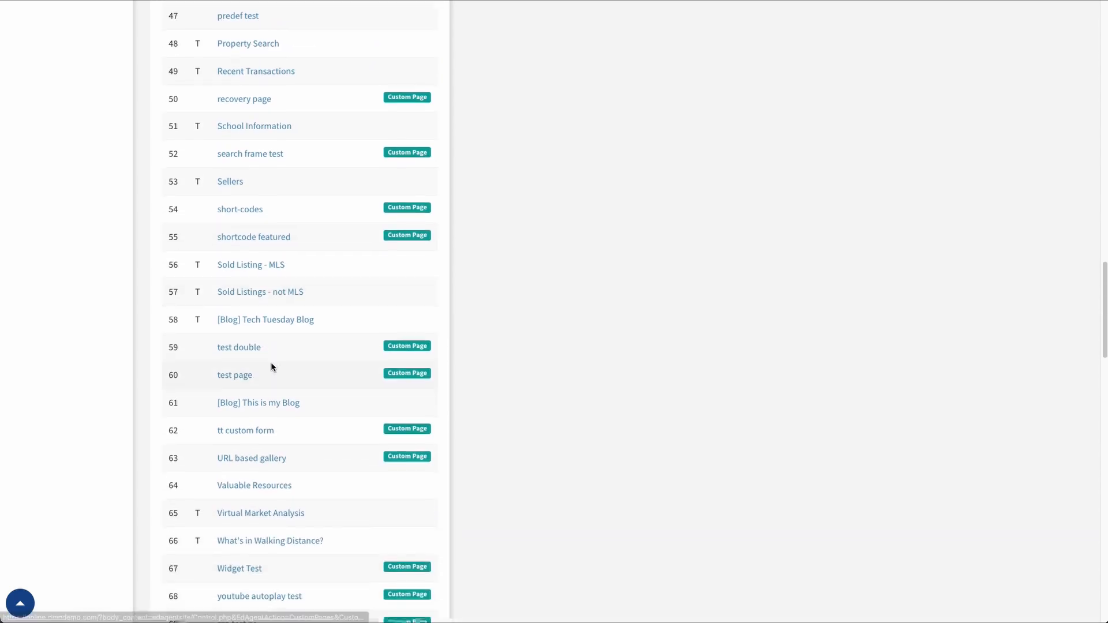
scroll(271, 368, down, 1)
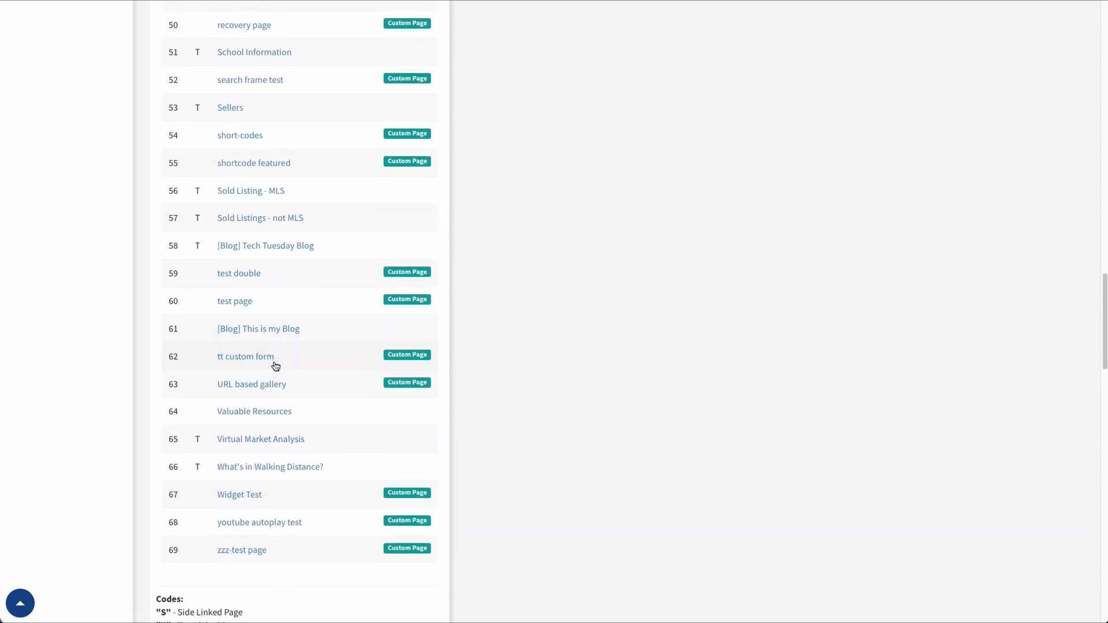
click(260, 250)
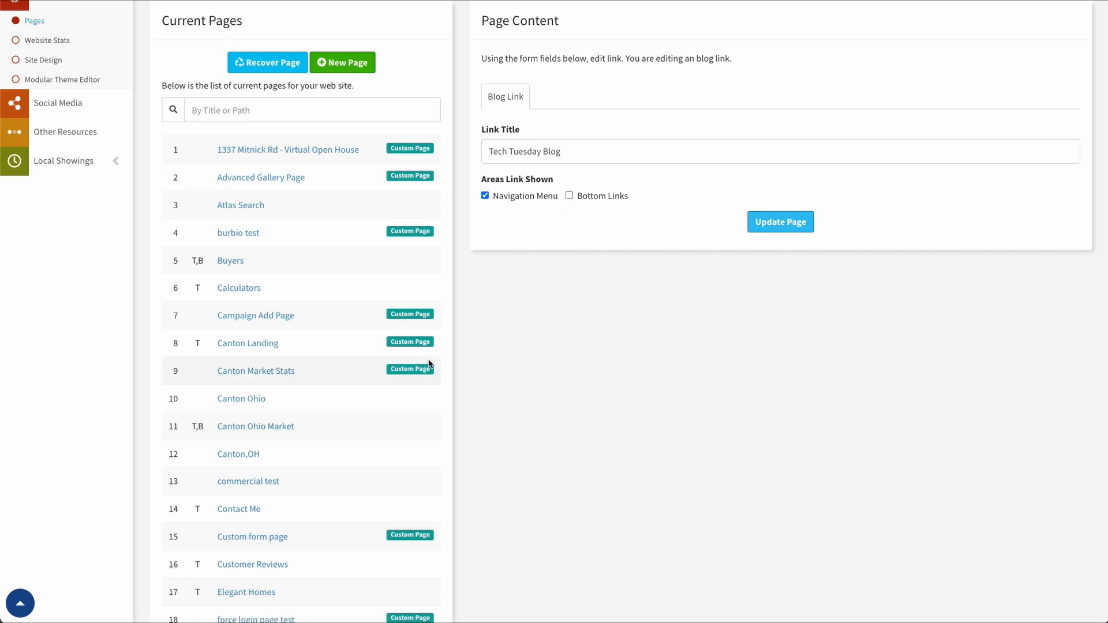
Step: Try nesting Tech Tuesday Blog beneath My Tech Tuesday Page in the Meet section of the navigation menu
scroll(456, 365, down, 20)
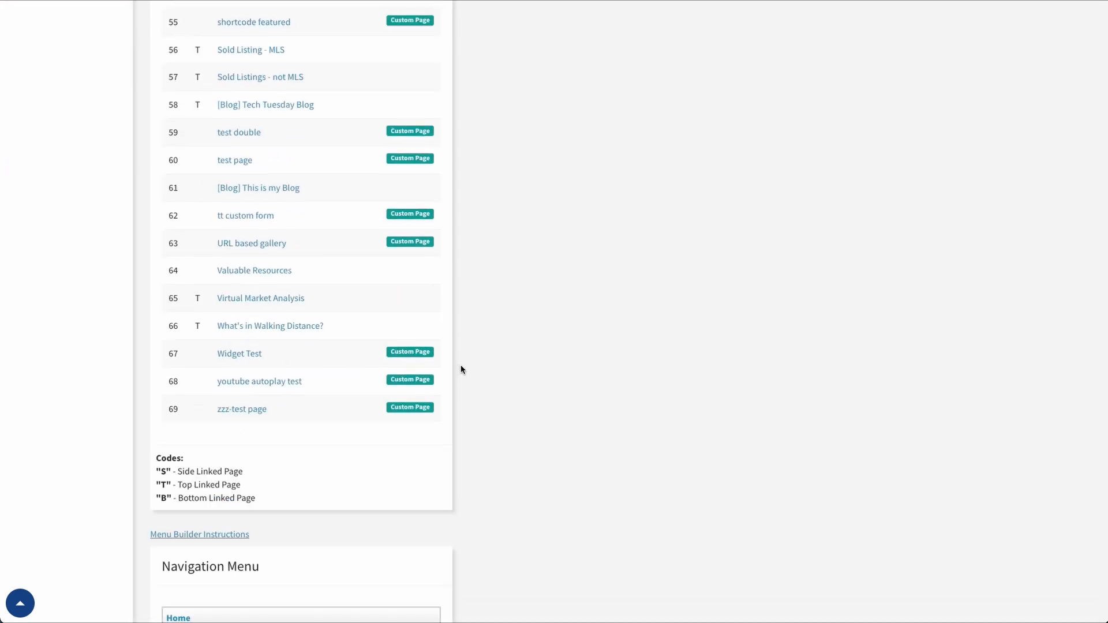
scroll(461, 366, down, 10)
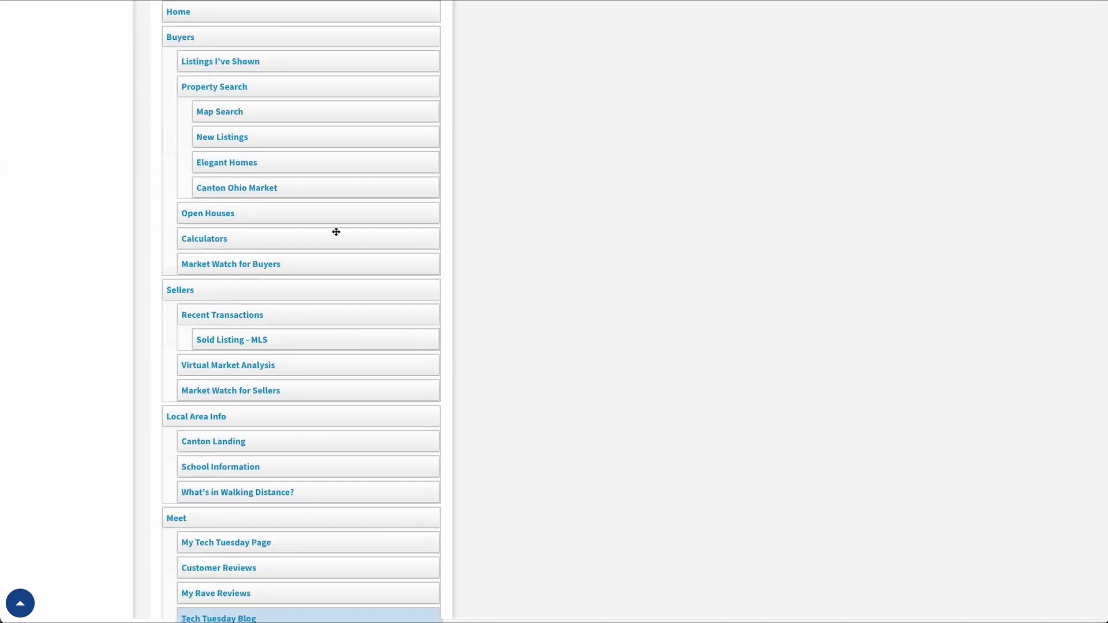
scroll(272, 237, up, 1)
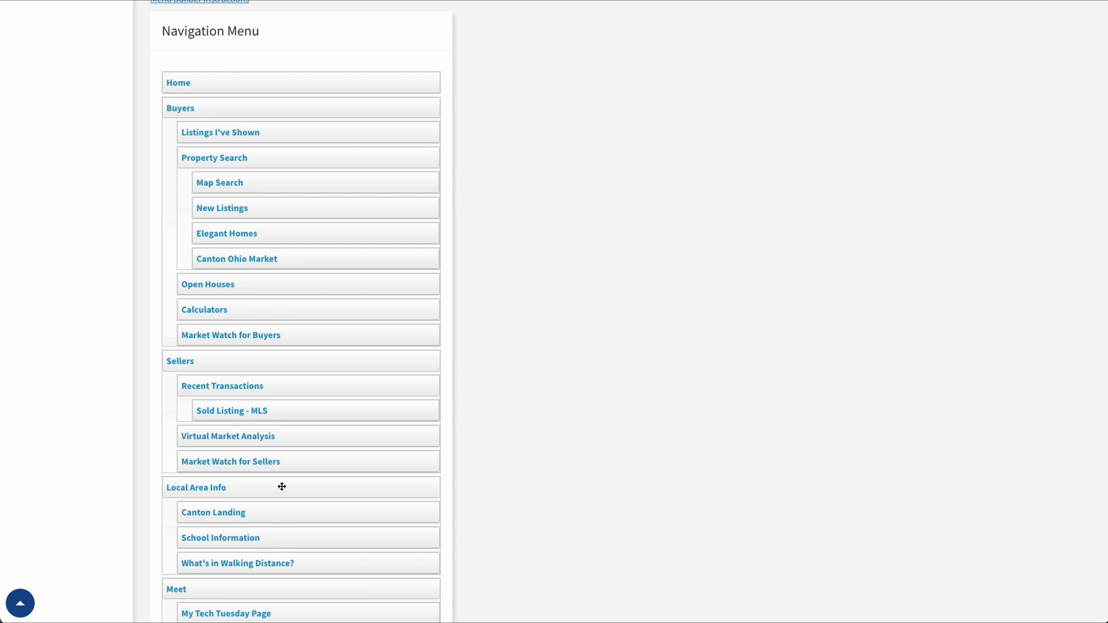
scroll(282, 489, down, 3)
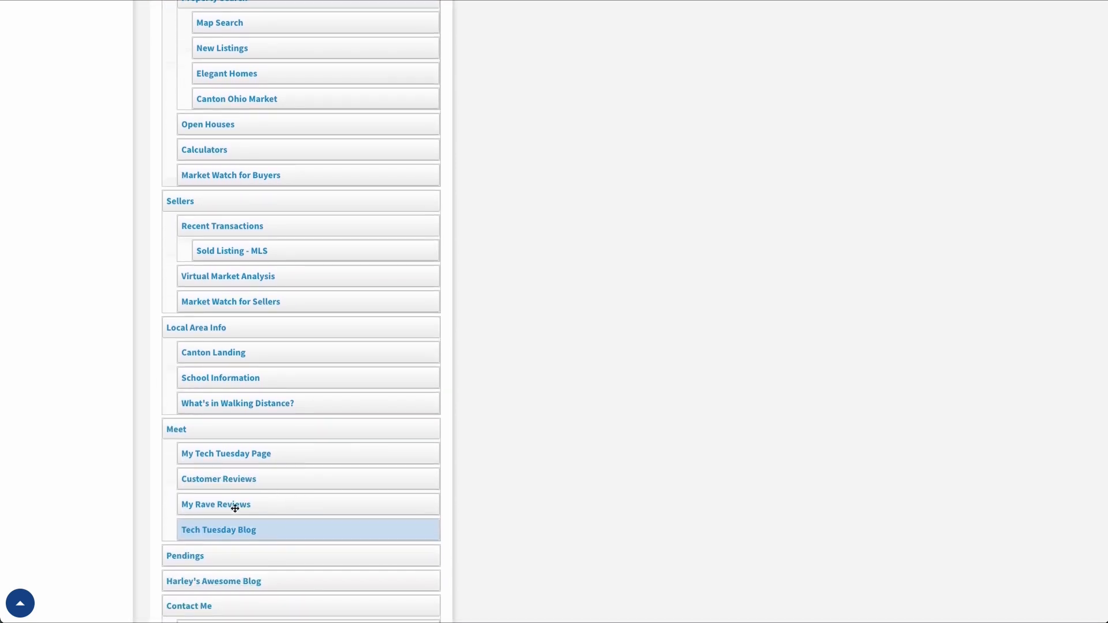
scroll(235, 508, down, 2)
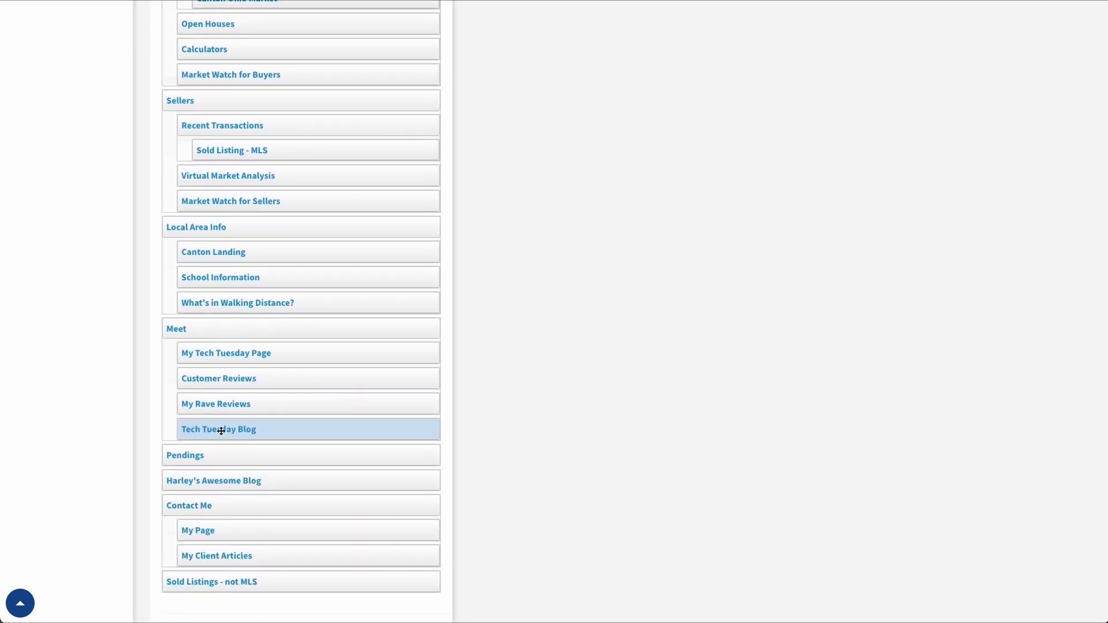
drag(228, 433, 285, 397)
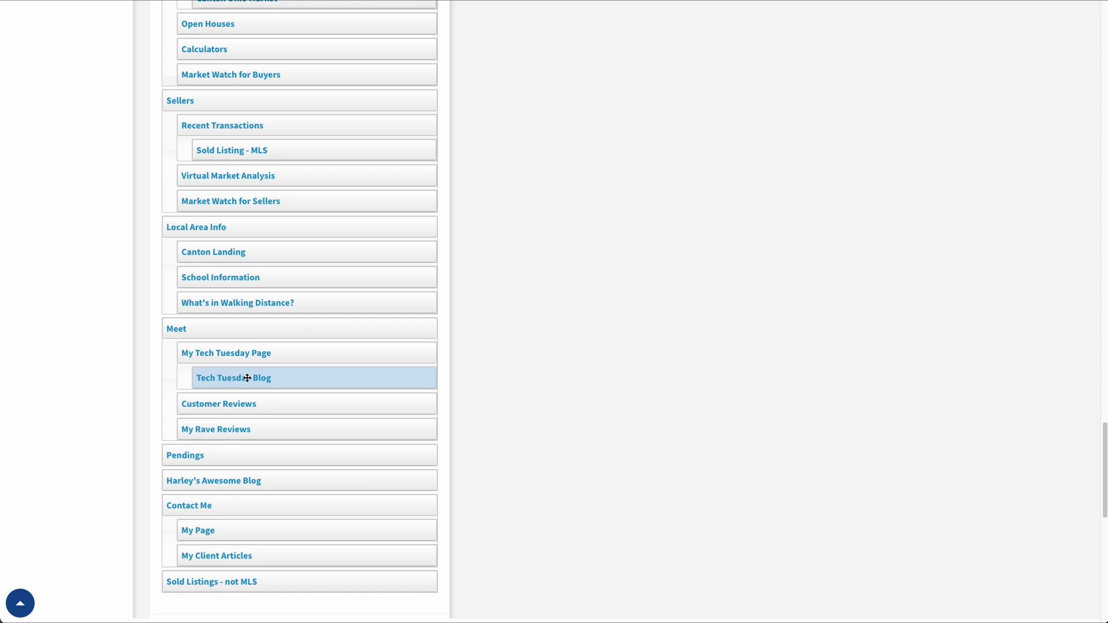
Step: Try Tech Tuesday Blog as a top-level navigation item above Meet, and place it as the first item under Meet
drag(251, 380, 229, 333)
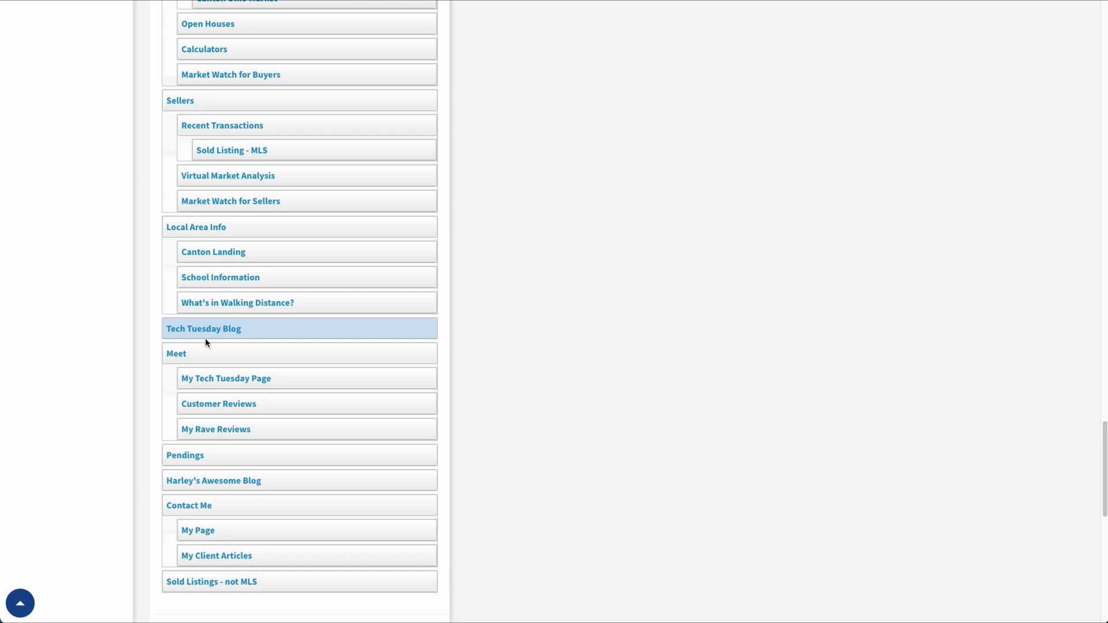
drag(207, 327, 237, 355)
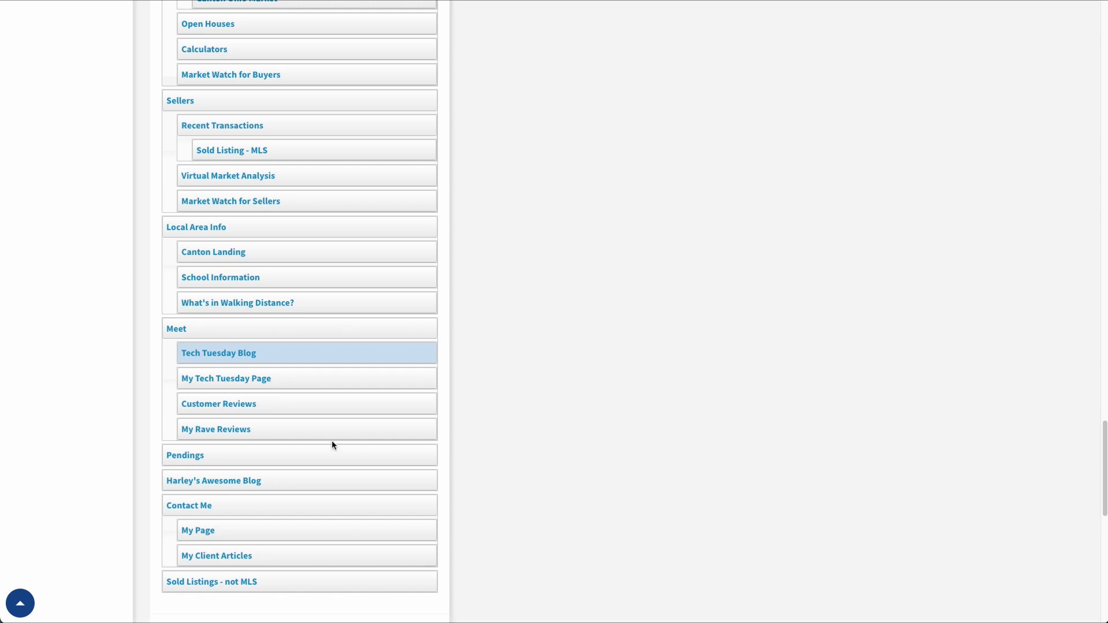
Step: Try reordering My Page within the website's bottom links, and return to the Tech Tuesday Blog link settings
scroll(341, 433, down, 1)
scroll(345, 424, down, 4)
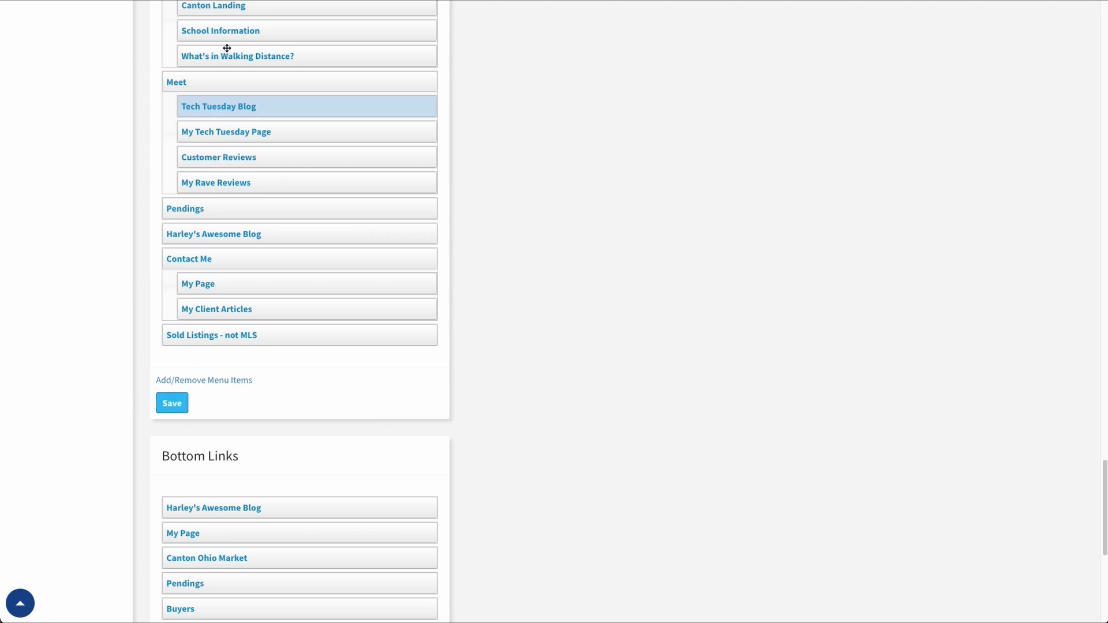
scroll(346, 320, down, 7)
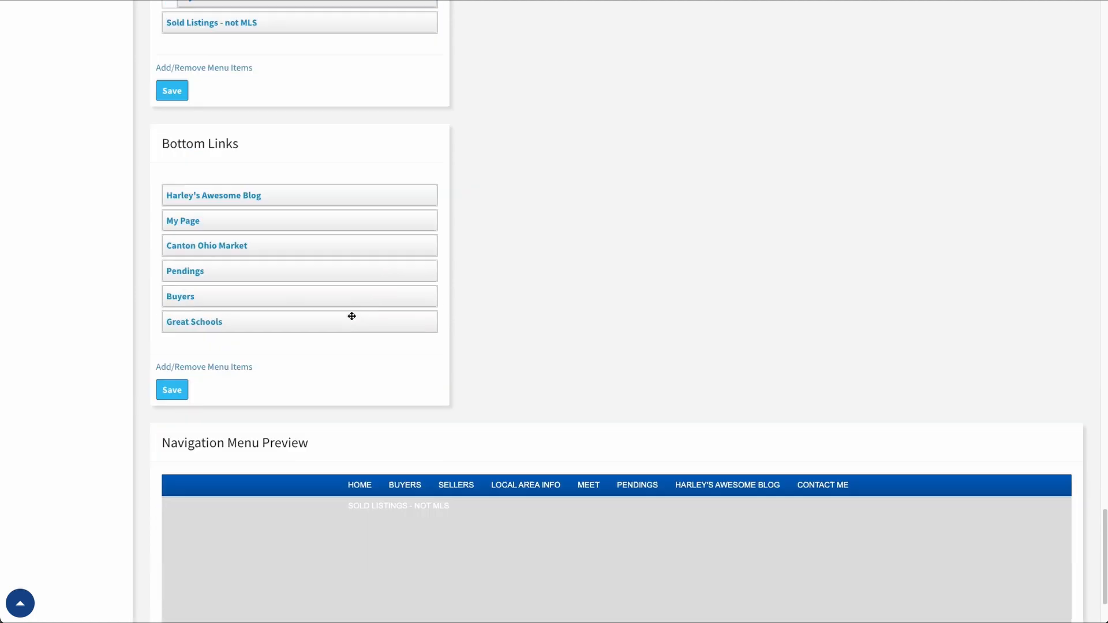
scroll(279, 240, up, 1)
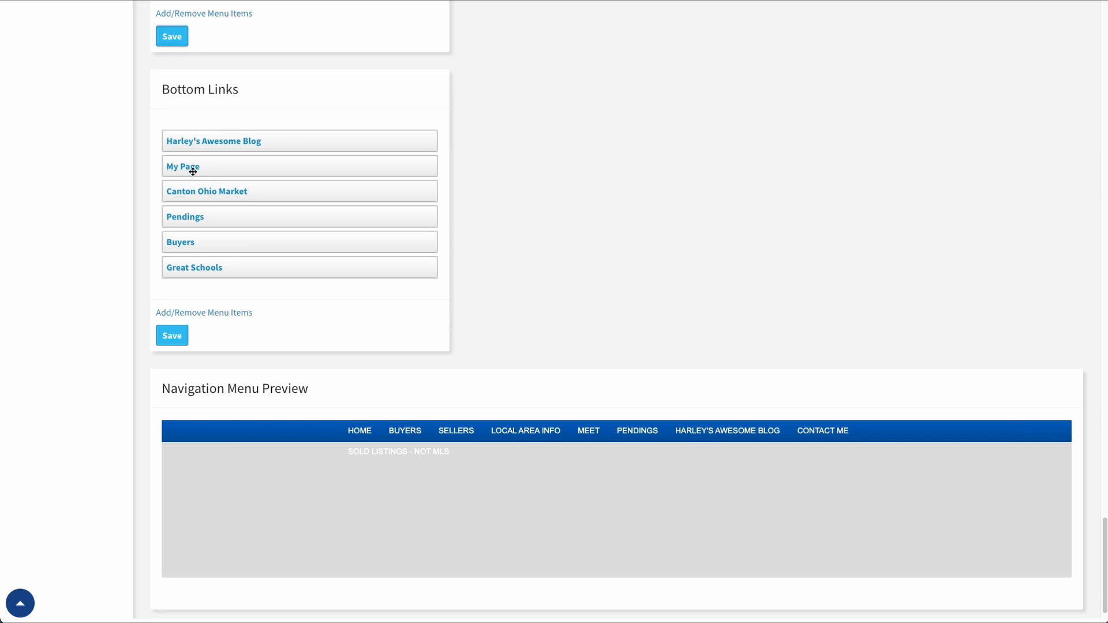
mouse_move(191, 168)
mouse_down()
mouse_move(235, 155)
mouse_move(237, 171)
mouse_move(185, 163)
mouse_move(198, 173)
mouse_up()
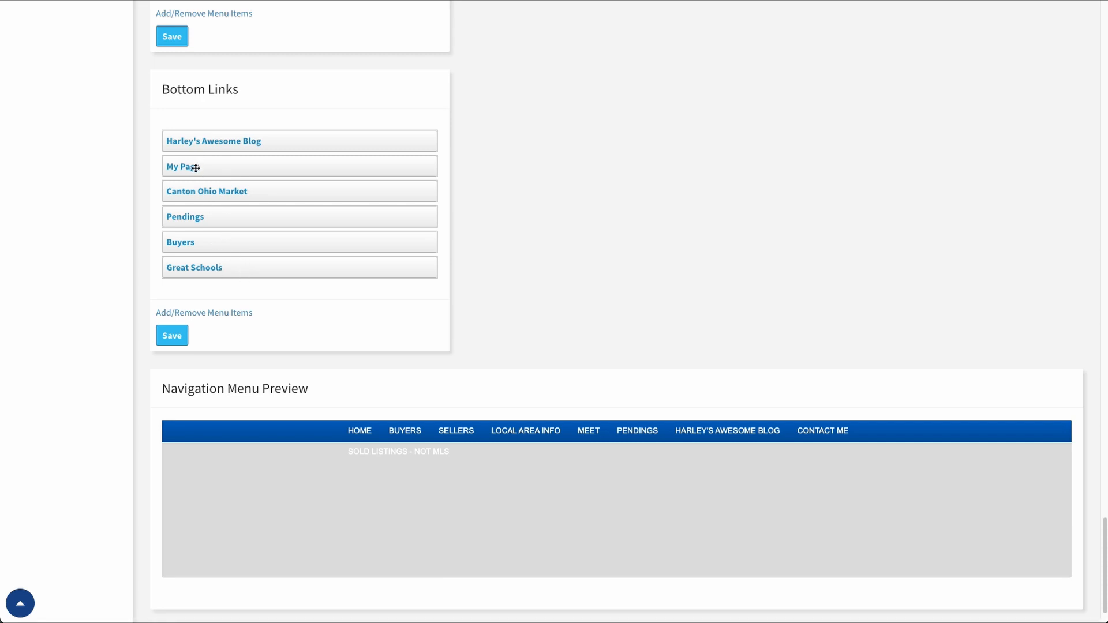
mouse_move(207, 168)
mouse_down()
mouse_move(208, 138)
mouse_move(207, 158)
mouse_move(225, 156)
mouse_up()
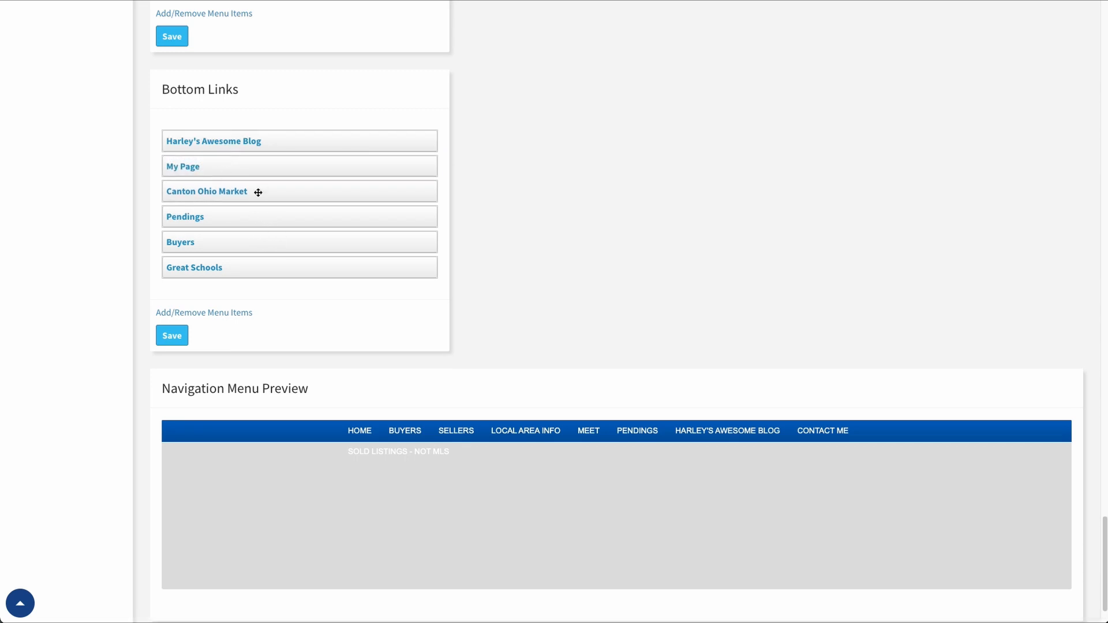
click(188, 336)
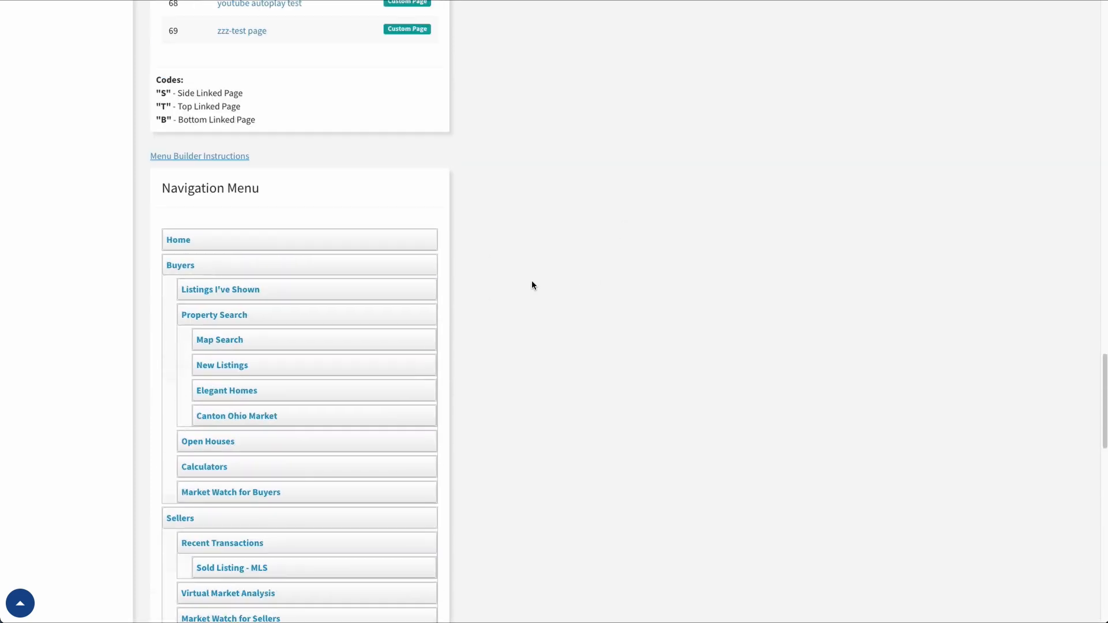
scroll(532, 281, up, 20)
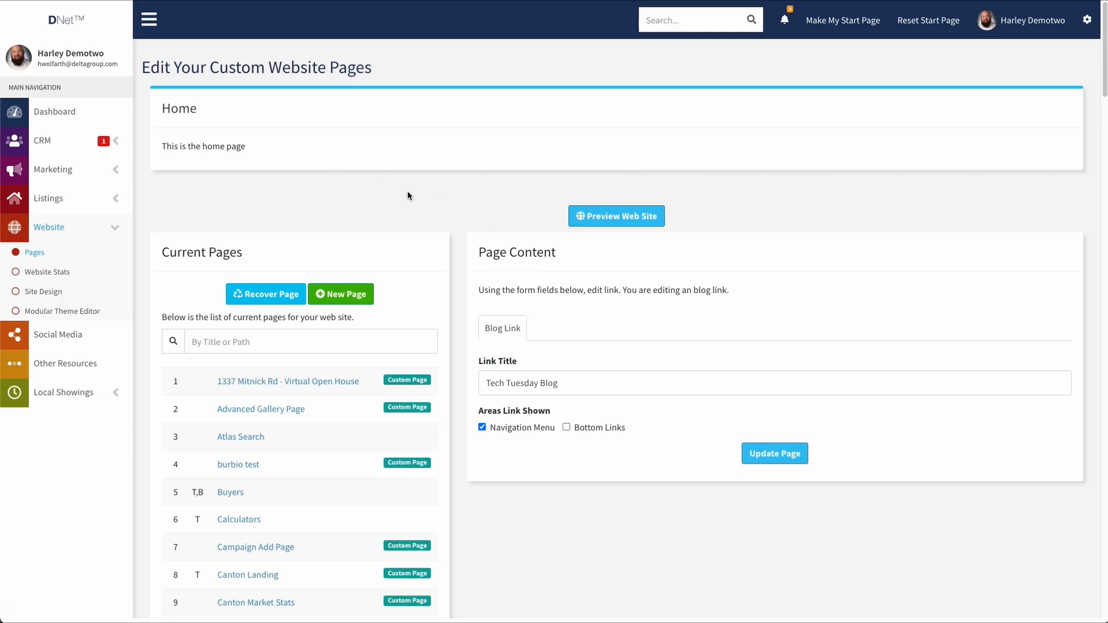